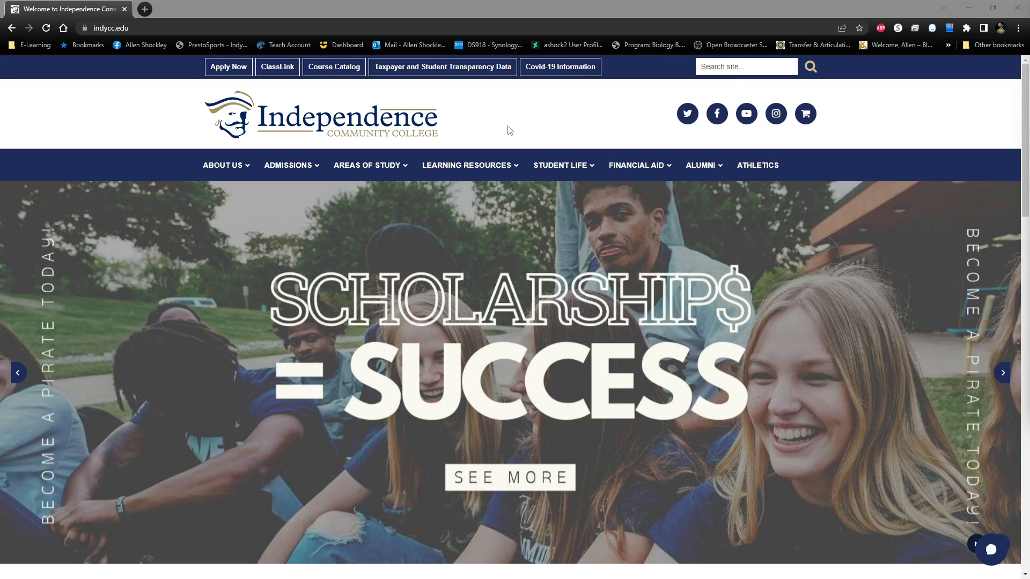
# Go to the Canvas login from the college homepage and open the Fall 2022 Second INTERMEDIATE ALGEBRA course.
pyautogui.scroll(-8, 499, 140)
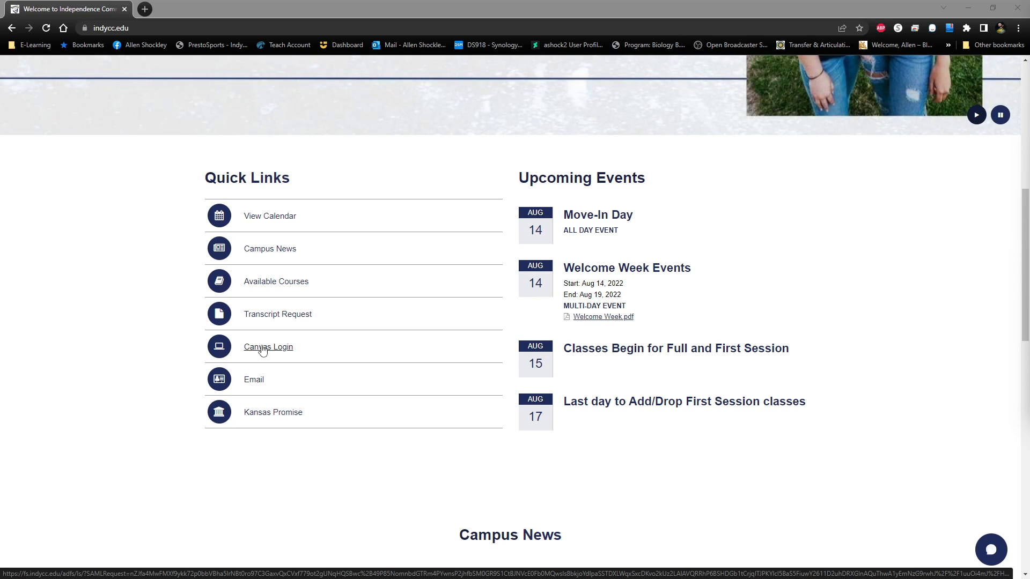
pyautogui.click(263, 351)
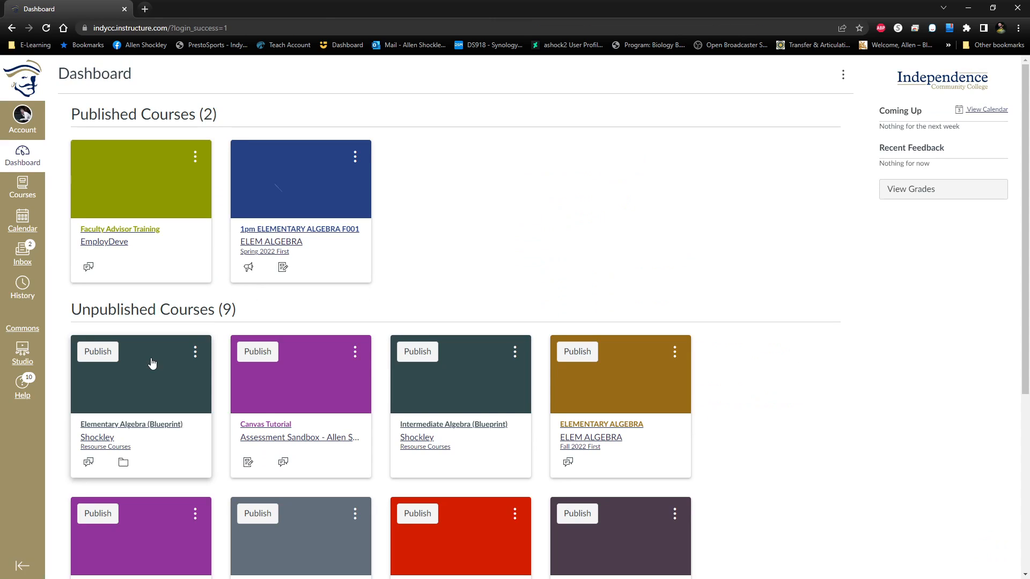
pyautogui.scroll(-5, 743, 300)
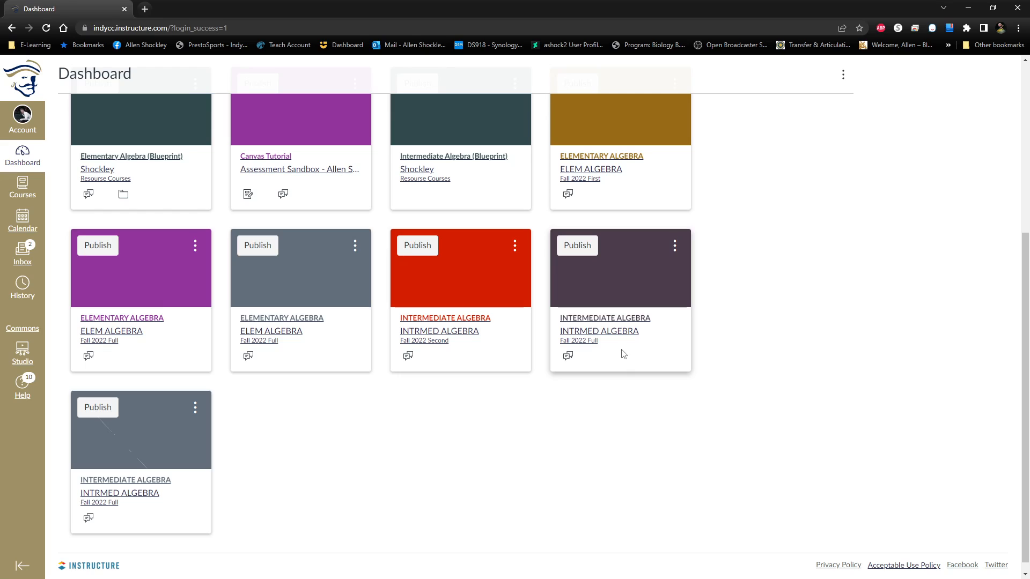
pyautogui.click(438, 332)
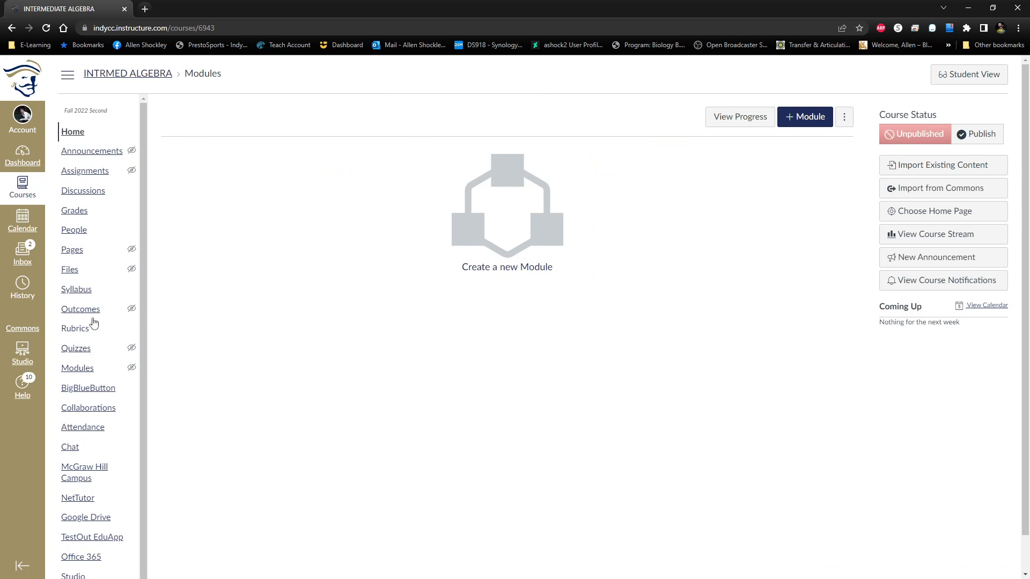
# Open the course's Outcomes page and select the INTERMEDIATE ALGEBRA outcome group.
pyautogui.scroll(-1, 127, 214)
pyautogui.click(82, 286)
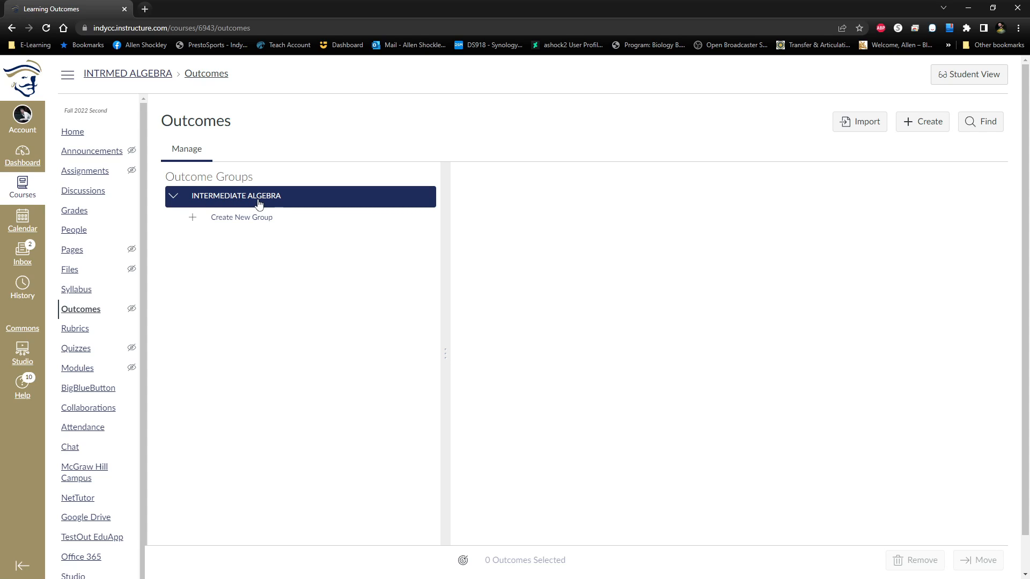
pyautogui.click(173, 208)
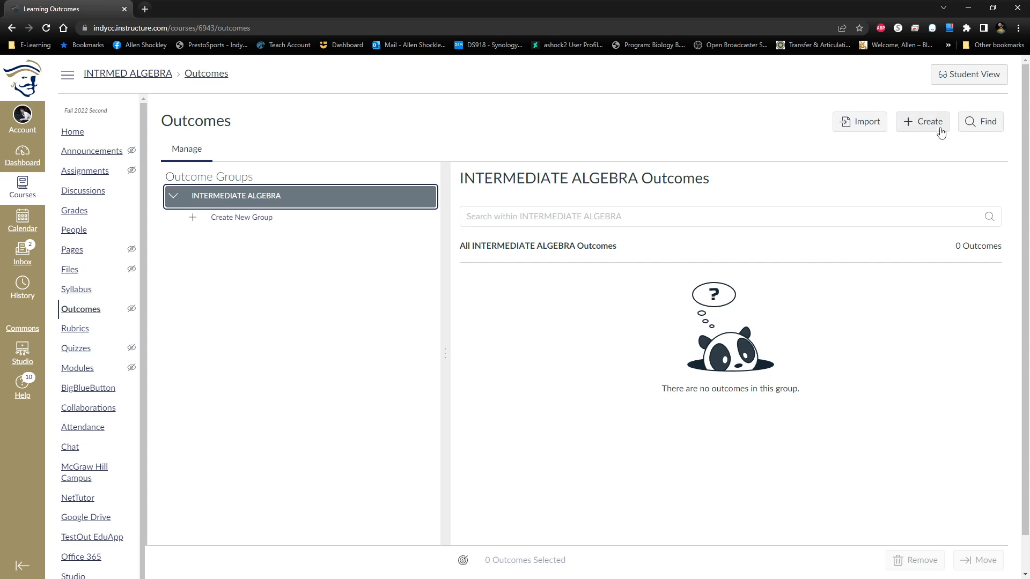
# Start creating a new outcome and review its form through the proficiency ratings, calculation method and location.
pyautogui.click(857, 135)
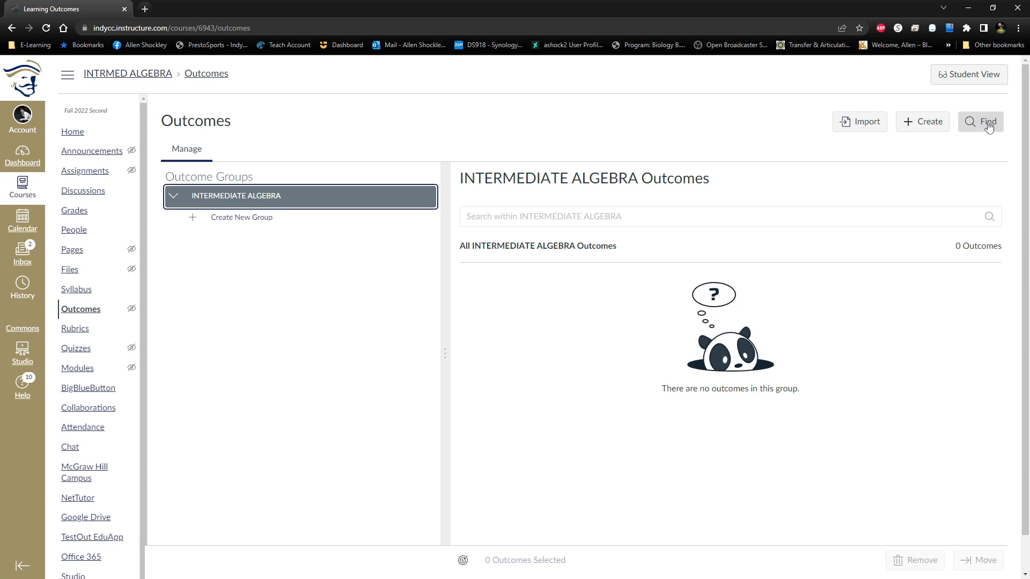
pyautogui.click(919, 129)
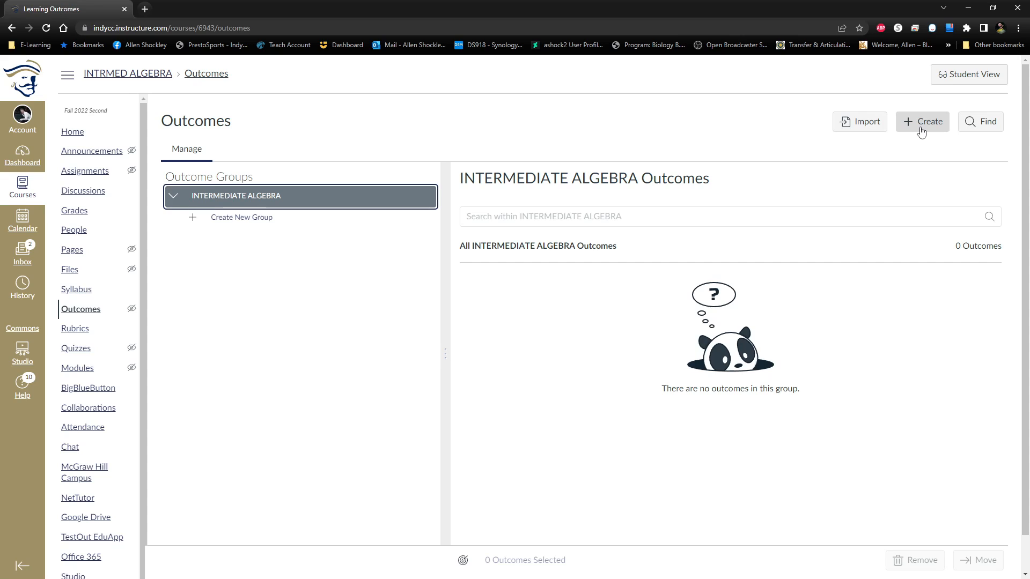
pyautogui.click(921, 130)
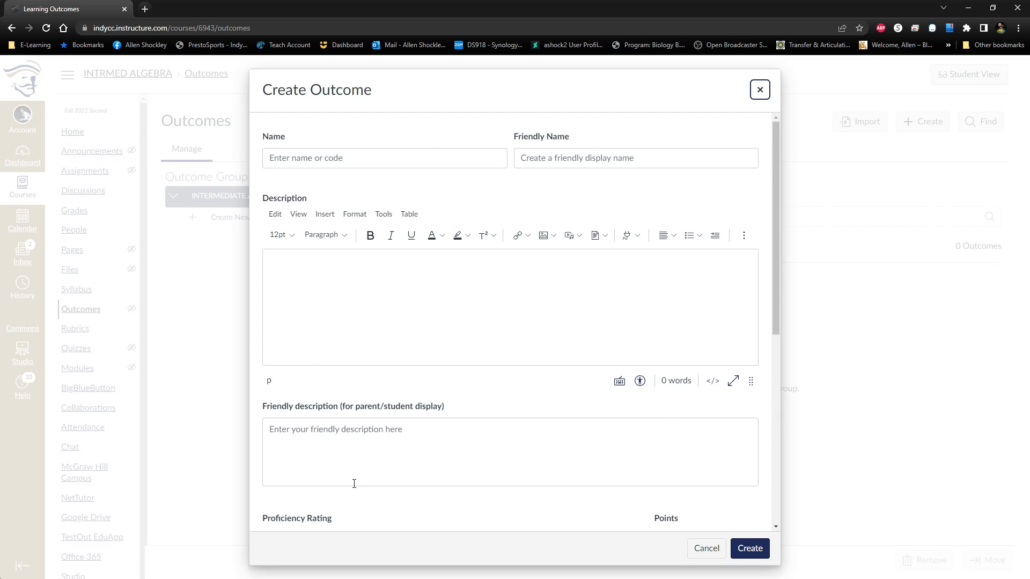
pyautogui.scroll(-3, 556, 377)
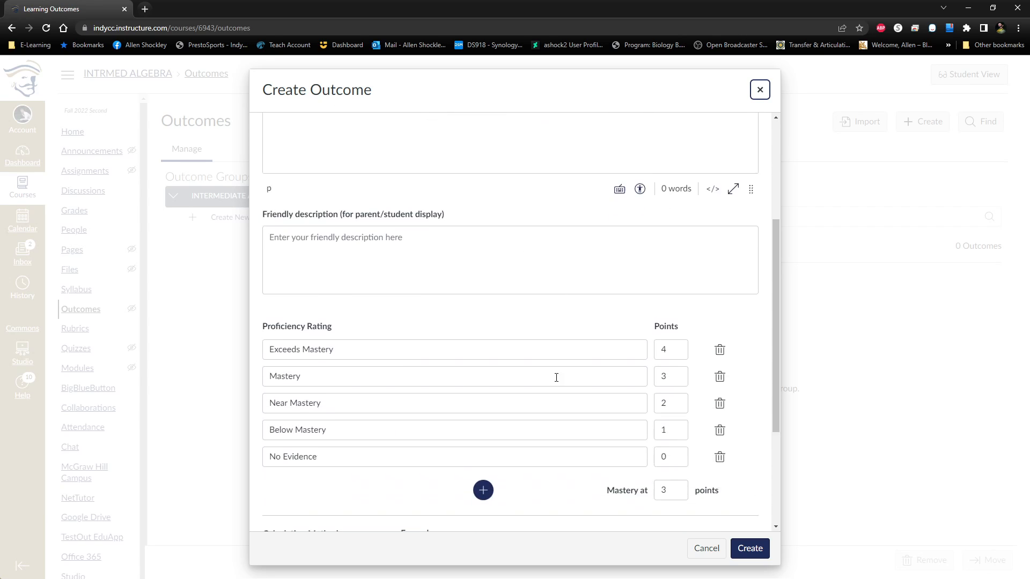
pyautogui.scroll(-3, 556, 377)
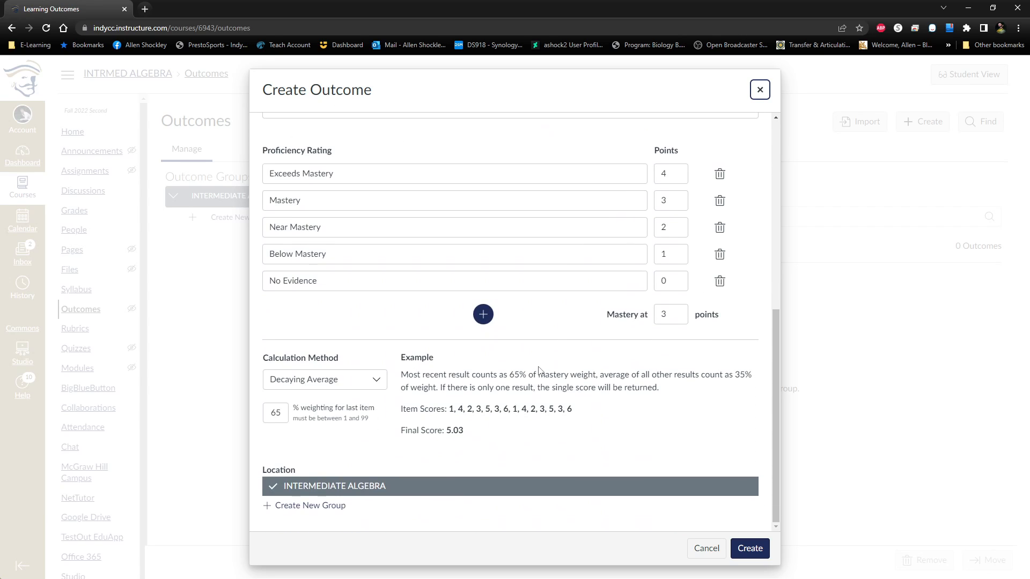
# Name the new outcome "Outcome 1".
pyautogui.scroll(6, 539, 370)
pyautogui.click(400, 158)
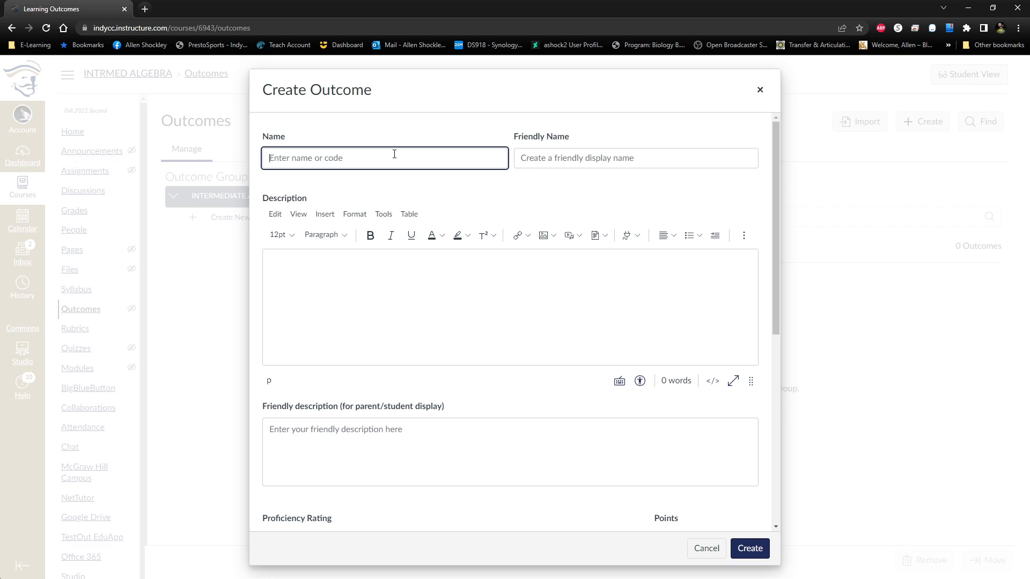
pyautogui.write('Outcome 1')
# Enter "Mathematical Thinking." as the outcome's description.
pyautogui.click(423, 278)
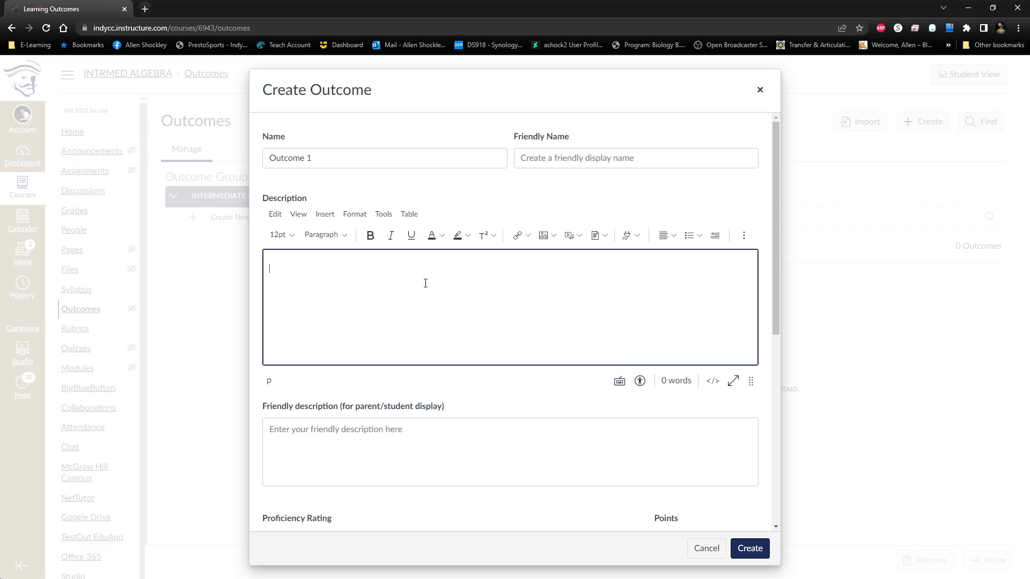
pyautogui.write('Outcome 1')
pyautogui.hotkey('ctrl', 'a')
pyautogui.press('BackSpace')
pyautogui.write('Mathematical')
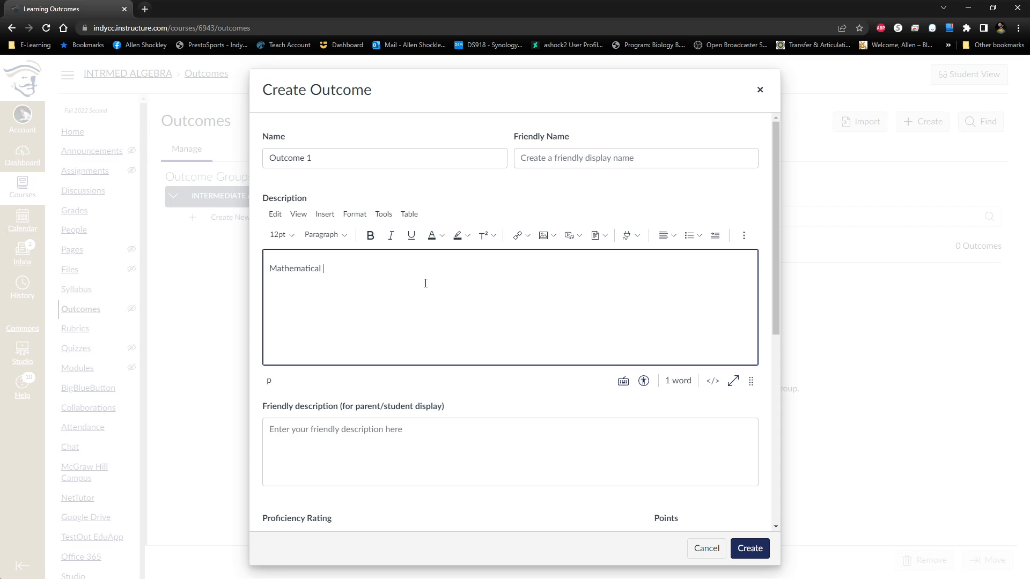
pyautogui.write(' Thinking.')
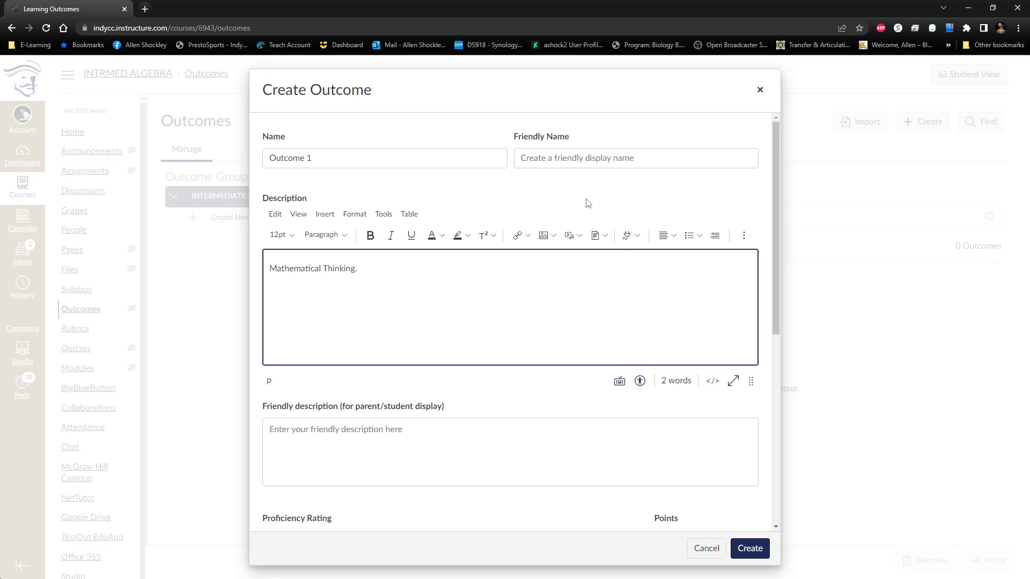
# Copy the description text to the end of the outcome's name so it reads "Outcome 1 Mathematical Thinking.".
pyautogui.moveTo(413, 269); pyautogui.dragTo(254, 268)
pyautogui.hotkey('ctrl', 'c')
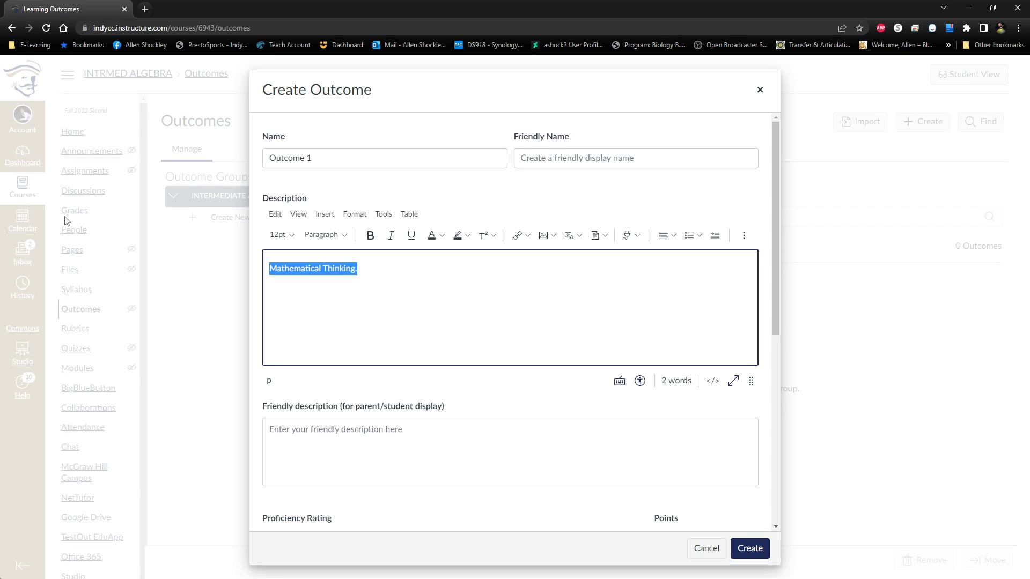
pyautogui.click(356, 158)
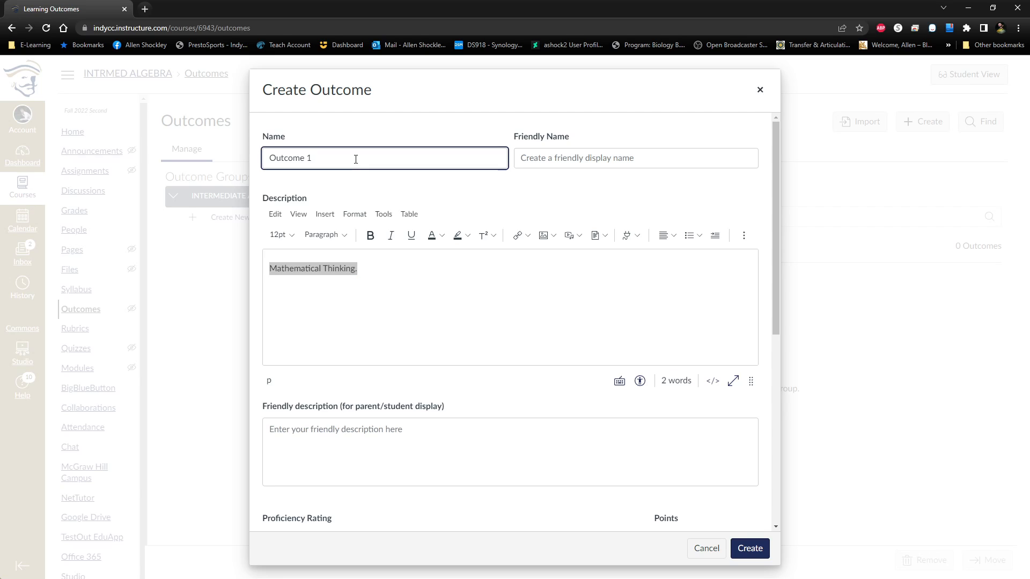
pyautogui.hotkey('ctrl', 'v')
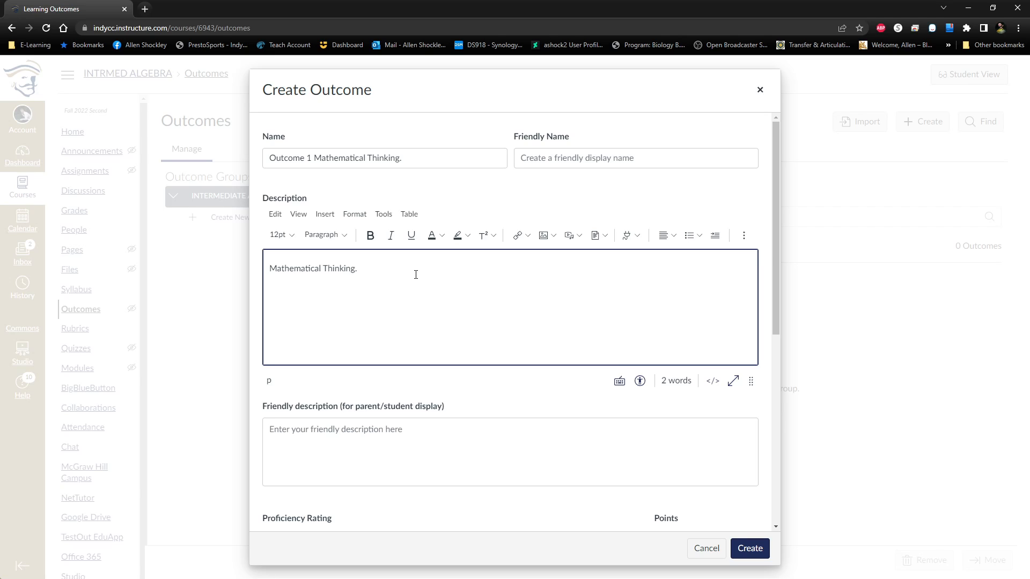
# Add a second line reading "64/80" to the outcome's description.
pyautogui.write('64/80')
pyautogui.scroll(-2, 340, 328)
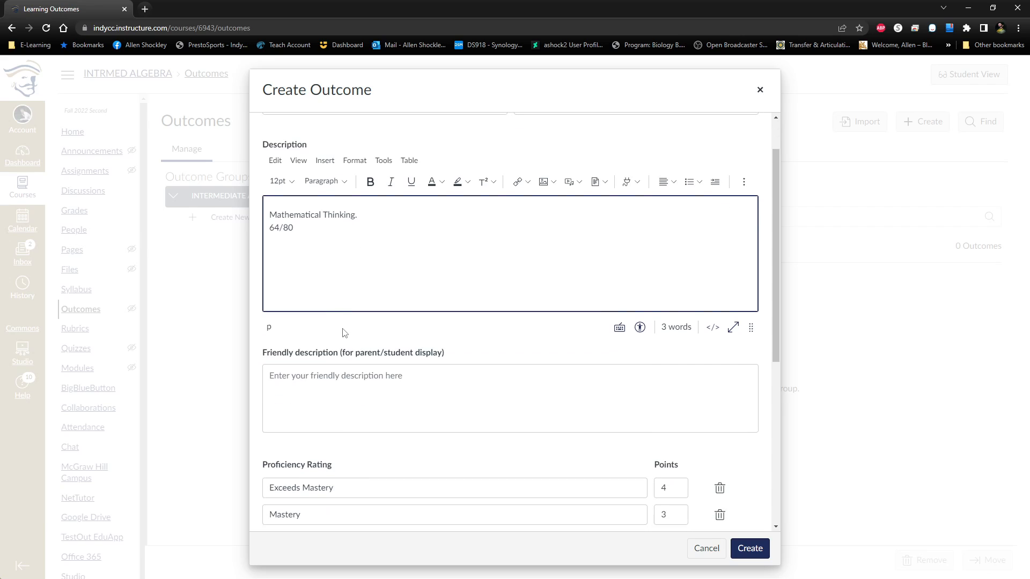
pyautogui.scroll(3, 372, 357)
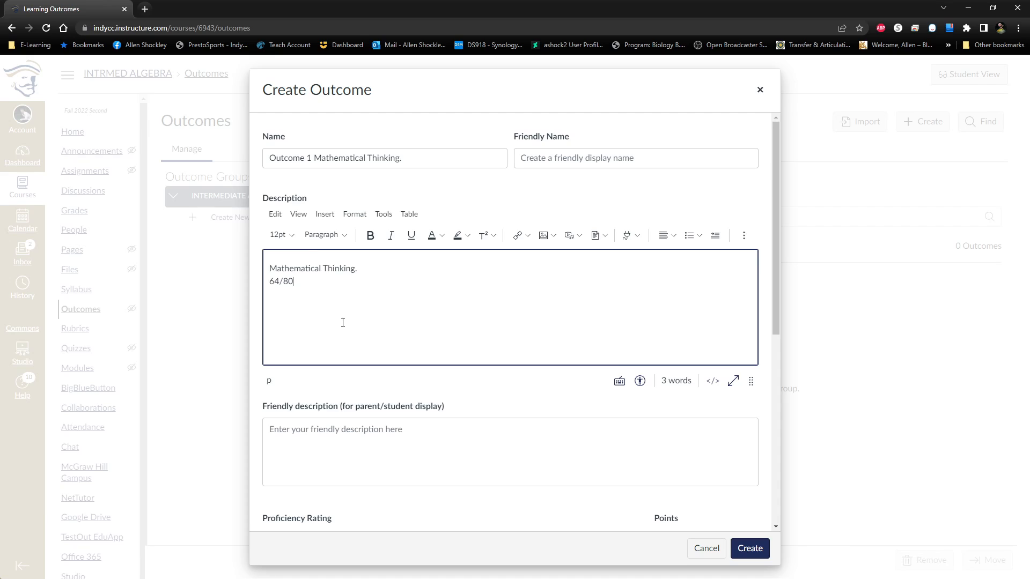
pyautogui.scroll(-1, 374, 311)
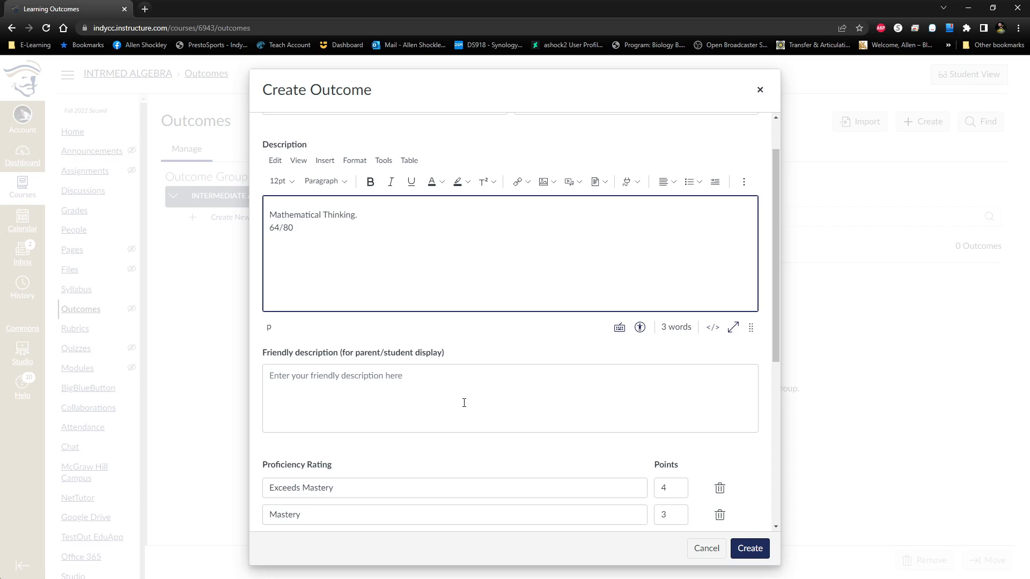
pyautogui.scroll(-3, 463, 402)
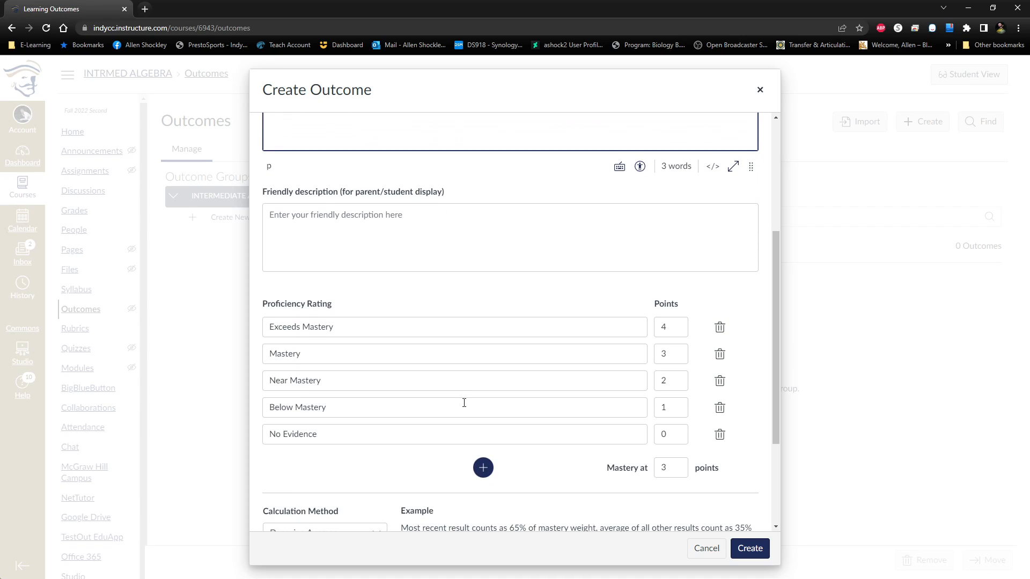
pyautogui.scroll(4, 429, 296)
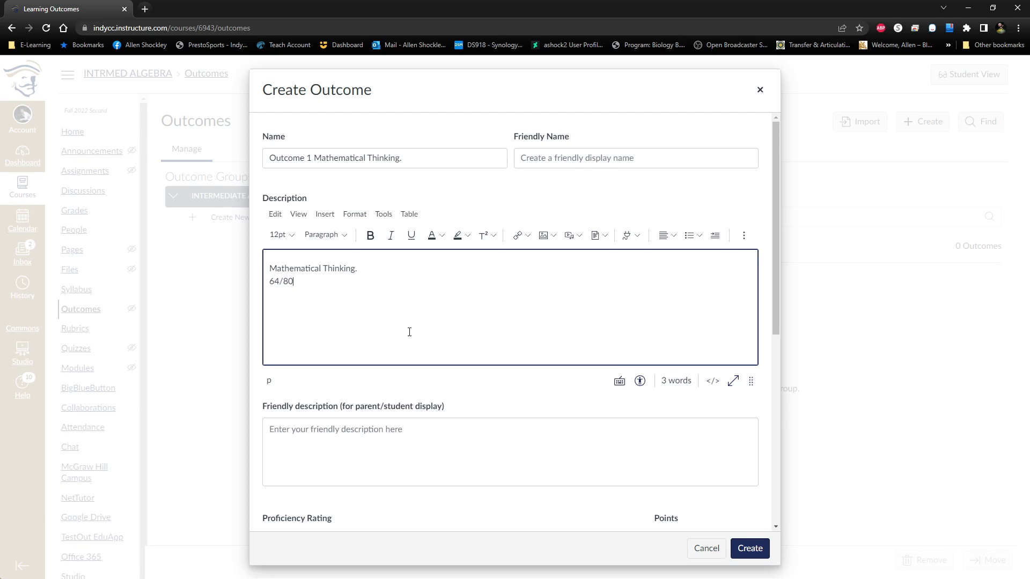
# Remove the Exceeds Mastery, Mastery and Near Mastery levels from the outcome's proficiency ratings.
pyautogui.scroll(-1, 409, 332)
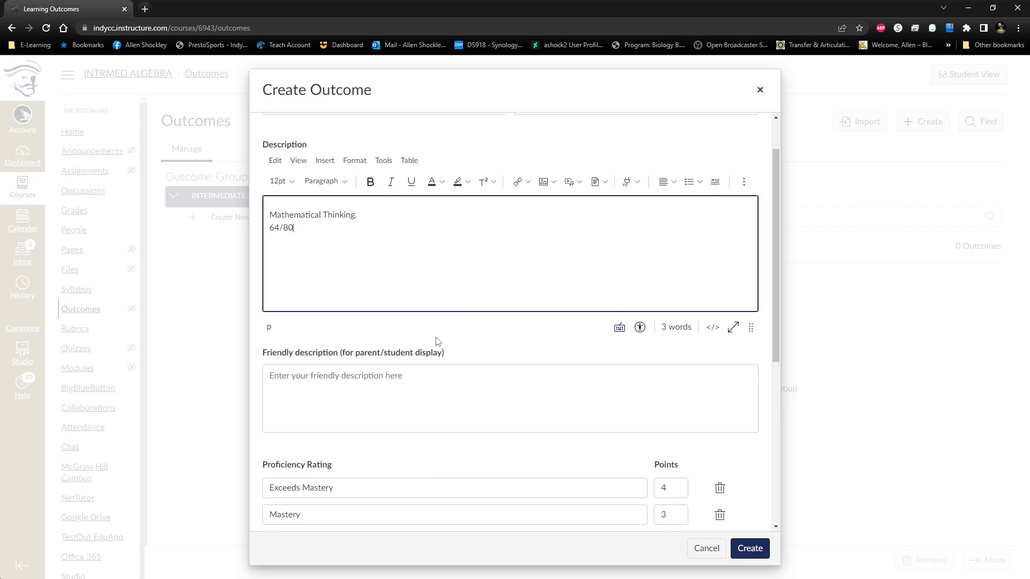
pyautogui.scroll(-3, 434, 338)
pyautogui.scroll(-1, 429, 328)
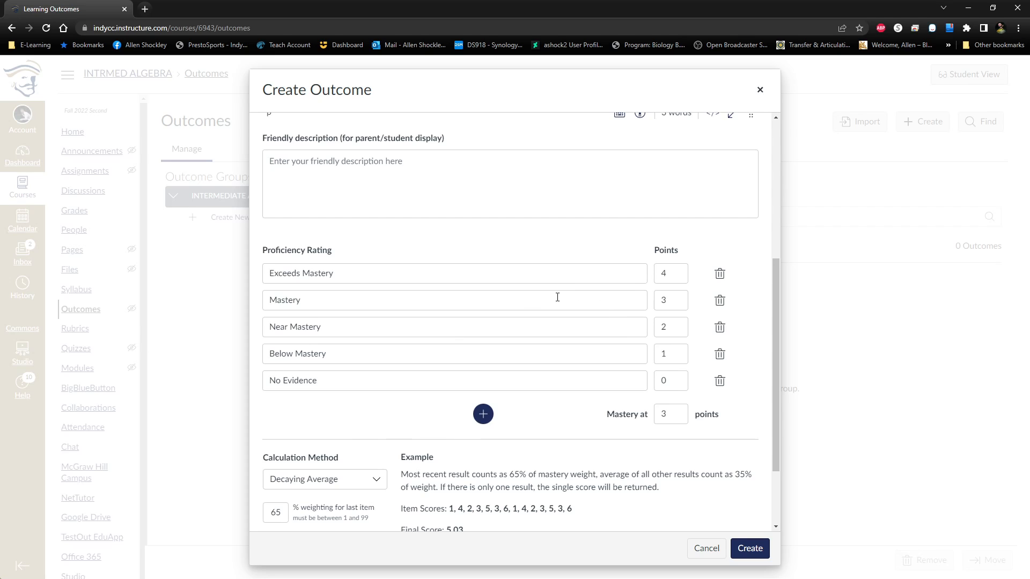
pyautogui.click(719, 275)
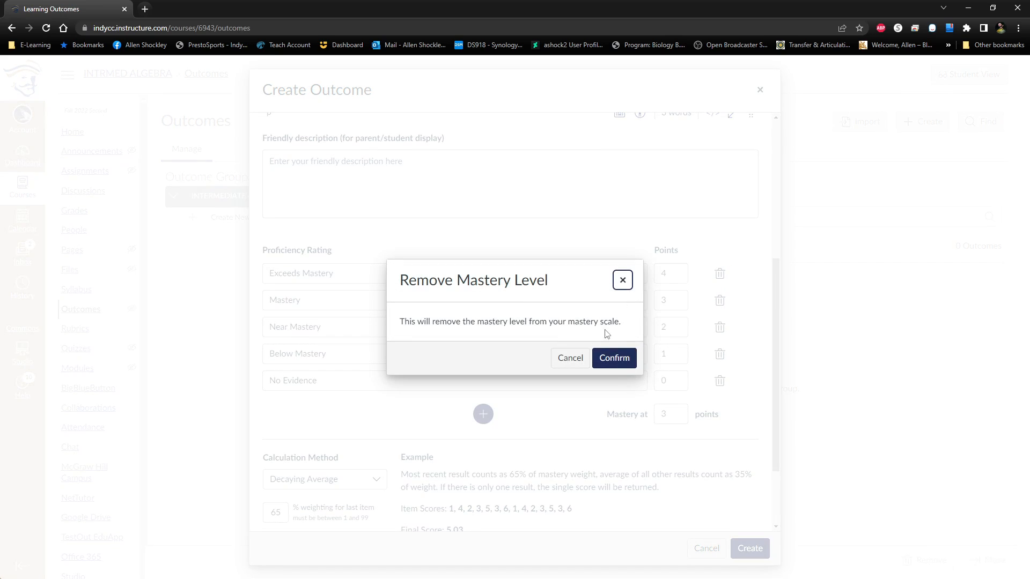
pyautogui.click(614, 358)
pyautogui.click(350, 277)
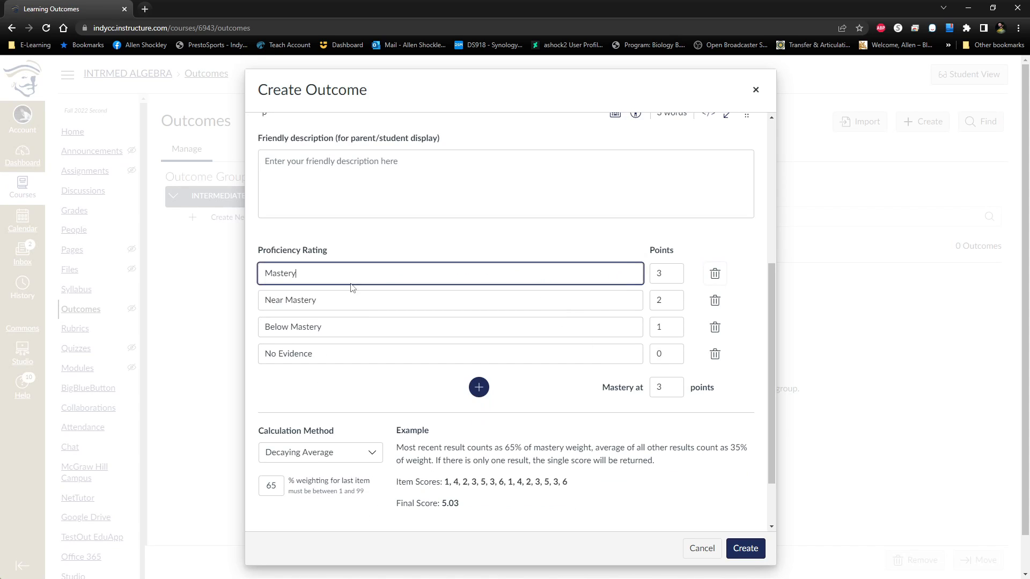
pyautogui.moveTo(350, 278); pyautogui.dragTo(260, 275)
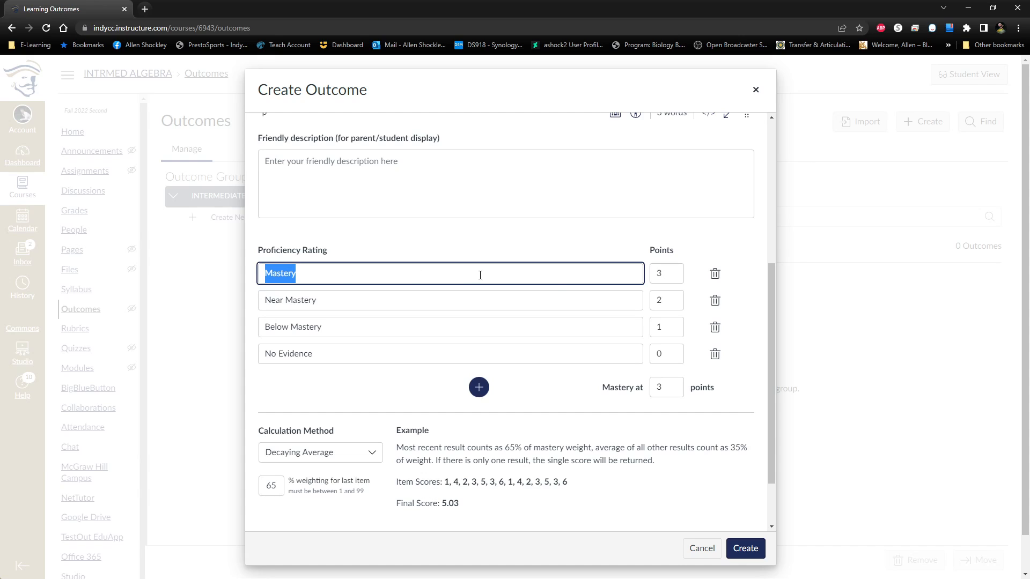
pyautogui.click(715, 273)
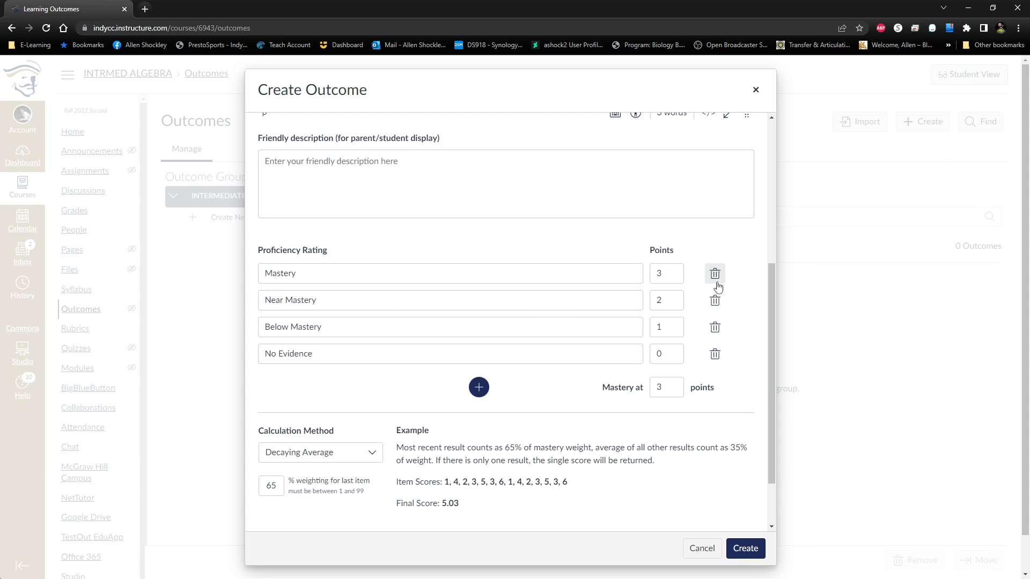
pyautogui.click(613, 358)
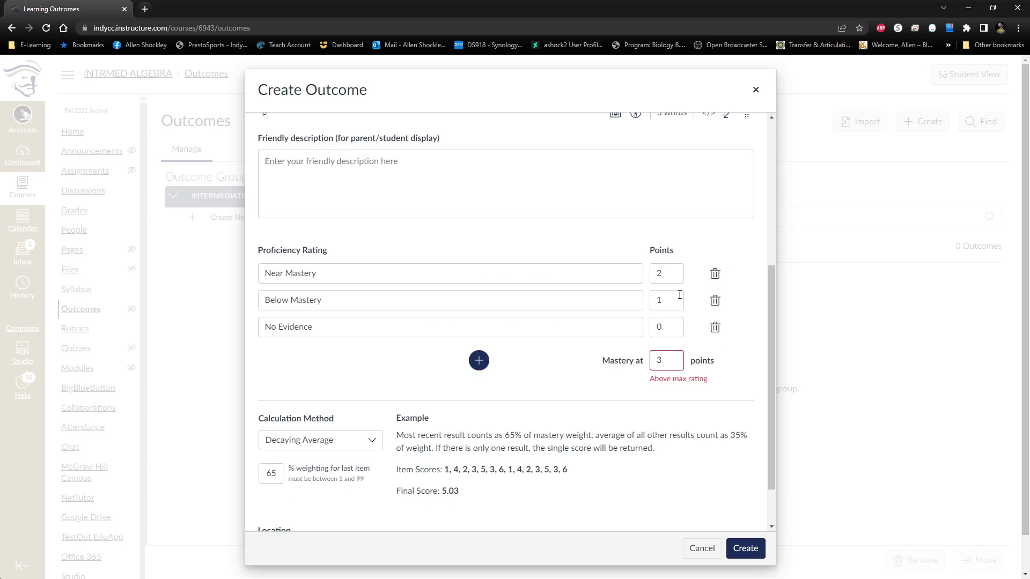
pyautogui.click(719, 274)
pyautogui.click(614, 359)
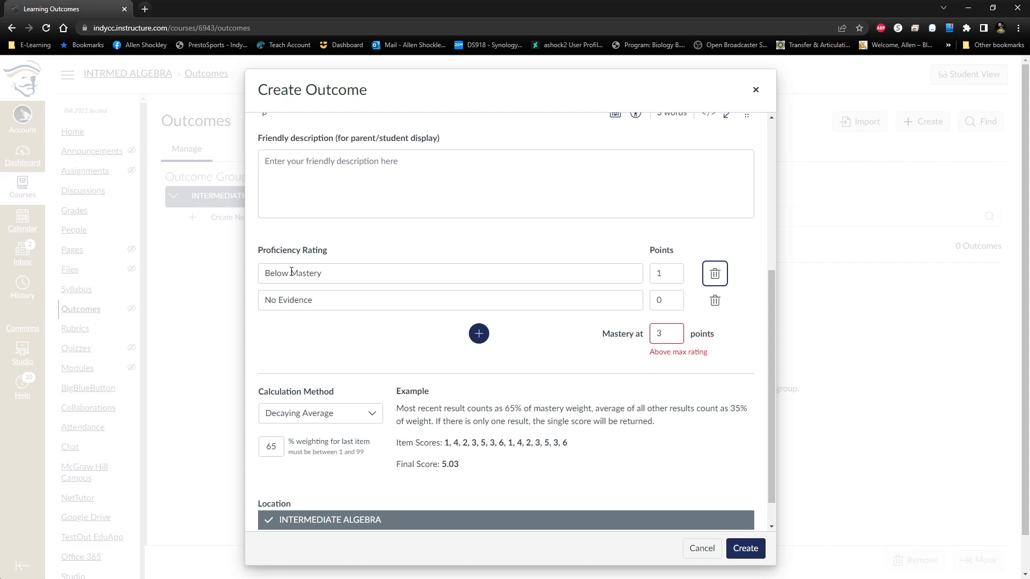
# Rename the Below Mastery proficiency rating as "Mastery".
pyautogui.moveTo(291, 272); pyautogui.dragTo(229, 280)
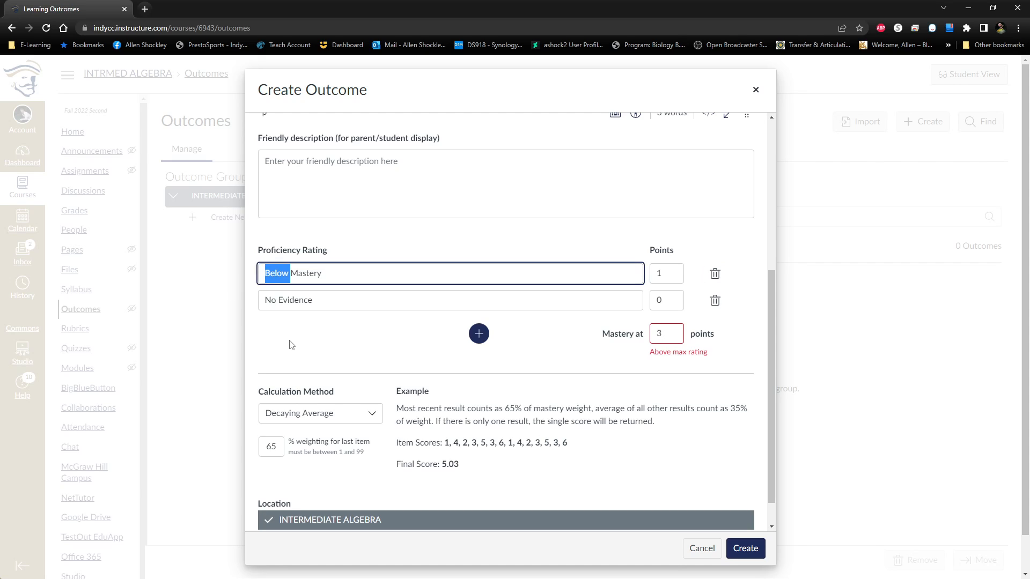
pyautogui.press('BackSpace')
pyautogui.press('Tab')
pyautogui.press('Tab')
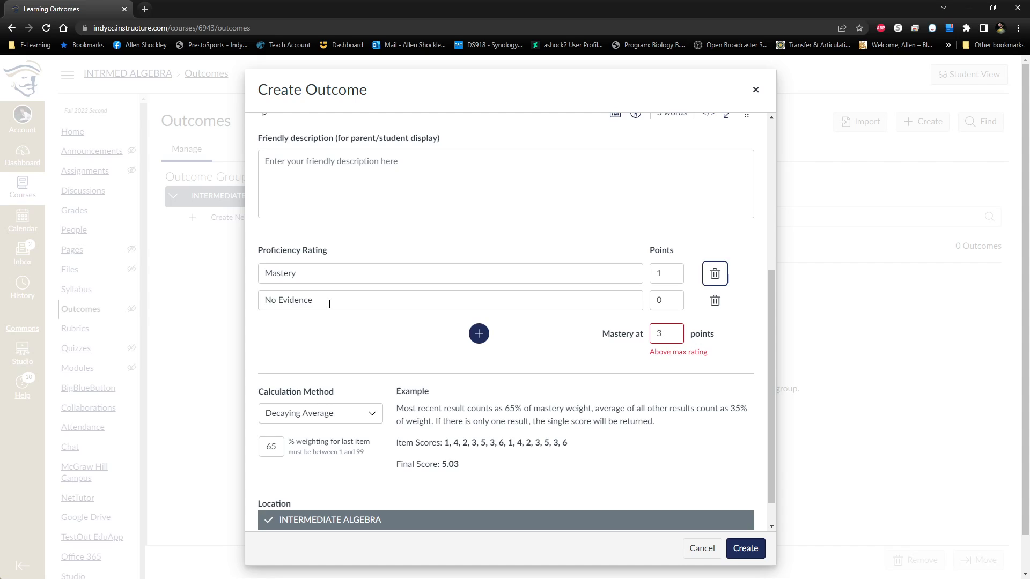
# Replace the name of the No Evidence proficiency rating with "Mastery".
pyautogui.moveTo(329, 302); pyautogui.dragTo(237, 314)
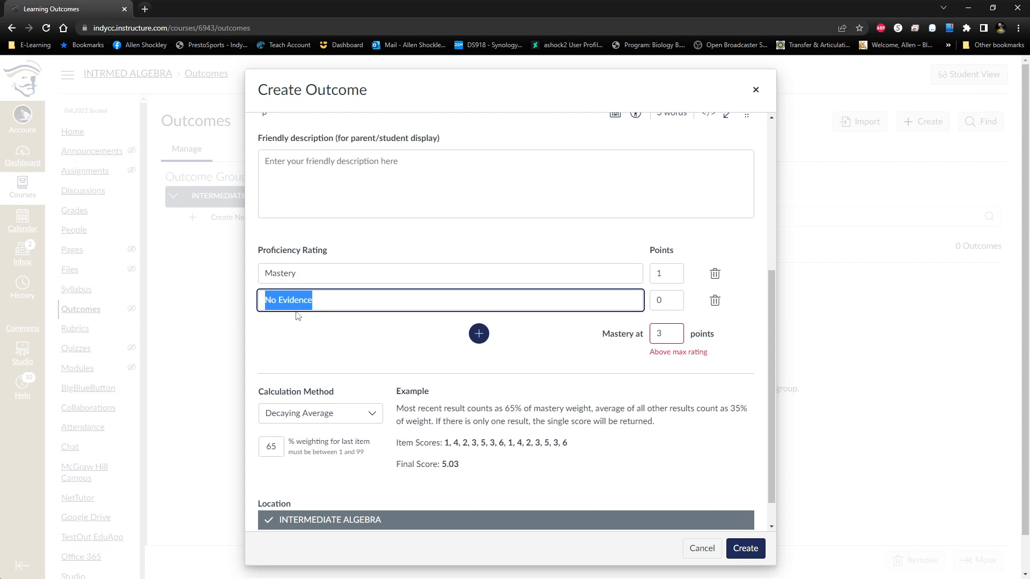
pyautogui.write('Mastery')
pyautogui.hotkey('shift', 'Tab')
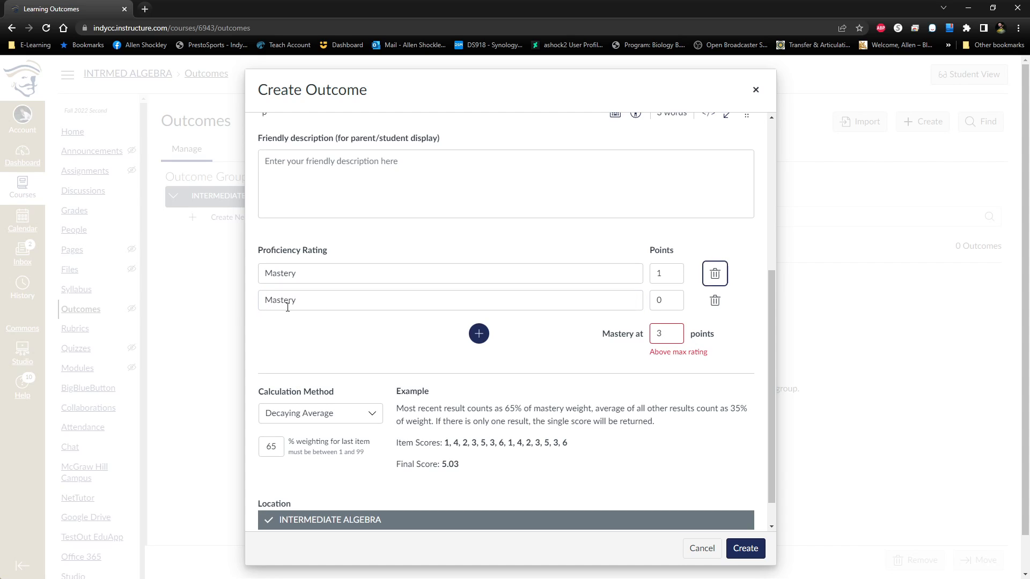
# Rename the second proficiency rating, worth 0 points, as "Below Mastery".
pyautogui.click(269, 299)
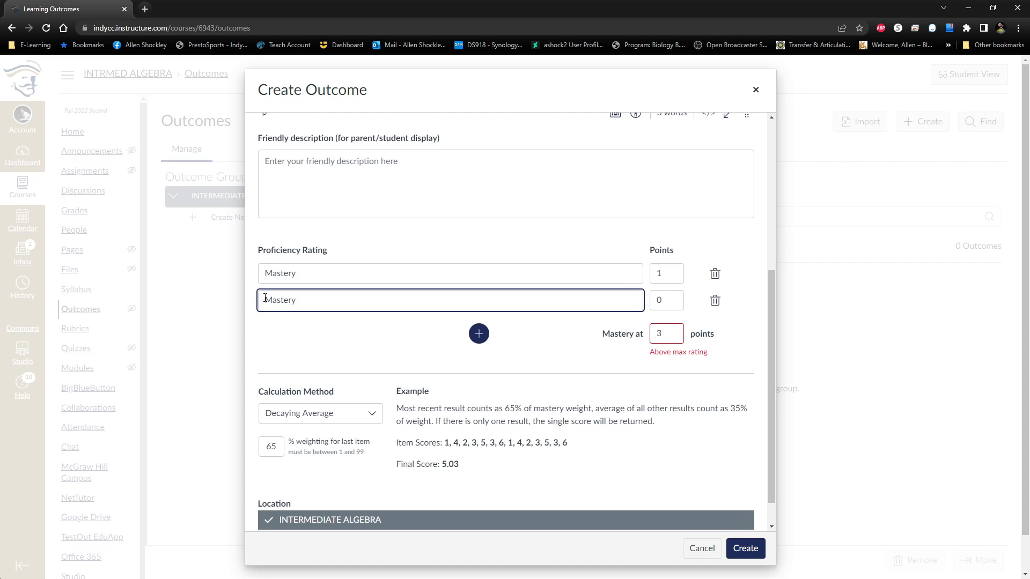
pyautogui.write('Below')
pyautogui.hotkey('shift', 'Tab')
pyautogui.press('Return')
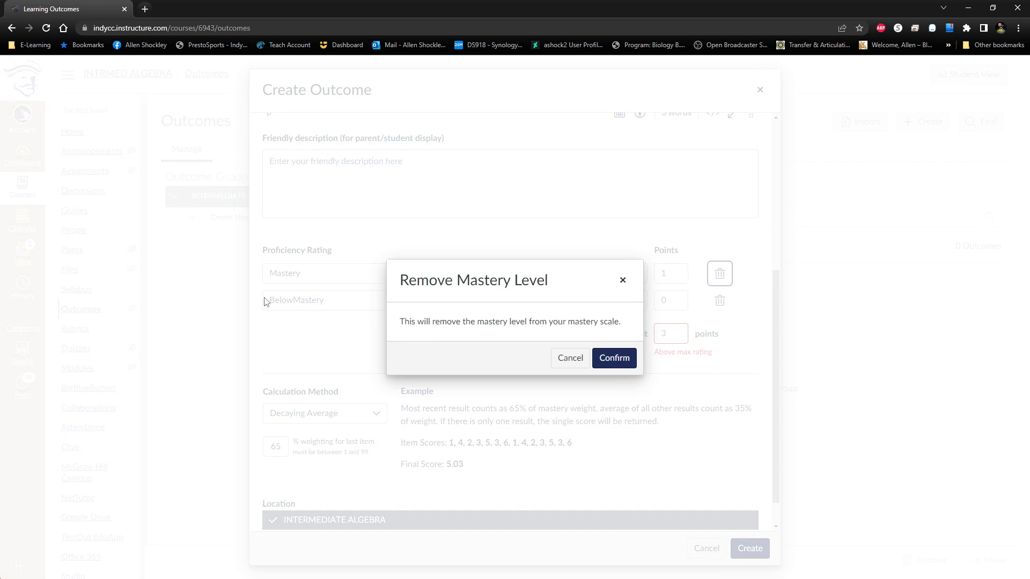
pyautogui.click(570, 357)
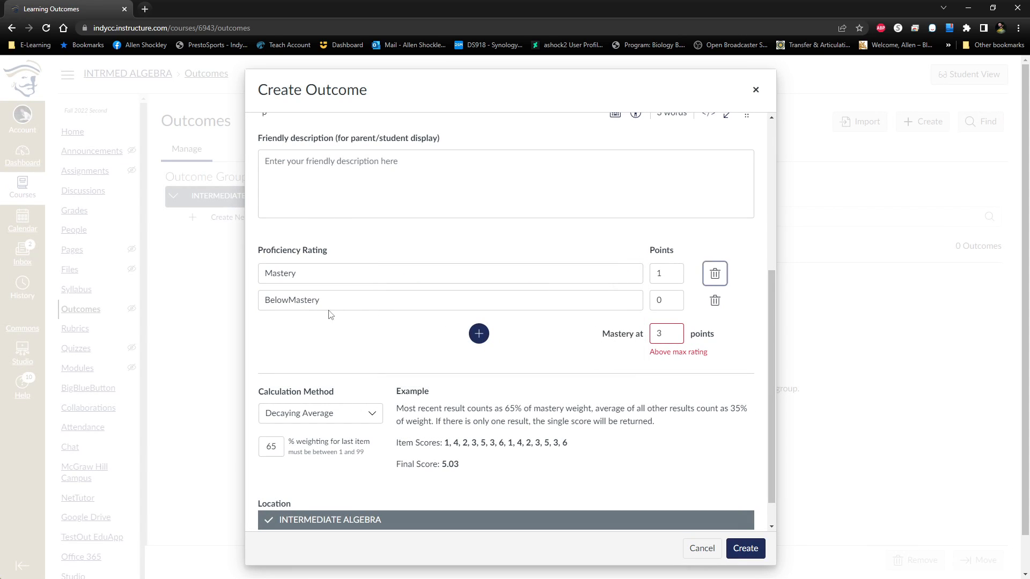
pyautogui.click(288, 300)
# Set the outcome's mastery threshold to 1 point.
pyautogui.moveTo(665, 333); pyautogui.dragTo(643, 333)
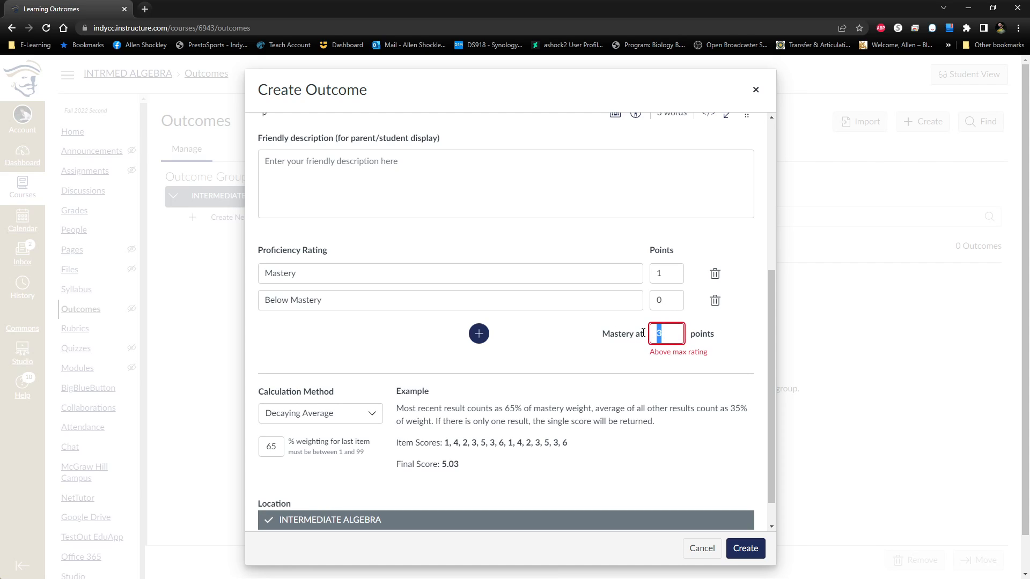
pyautogui.write('1')
pyautogui.press('Tab')
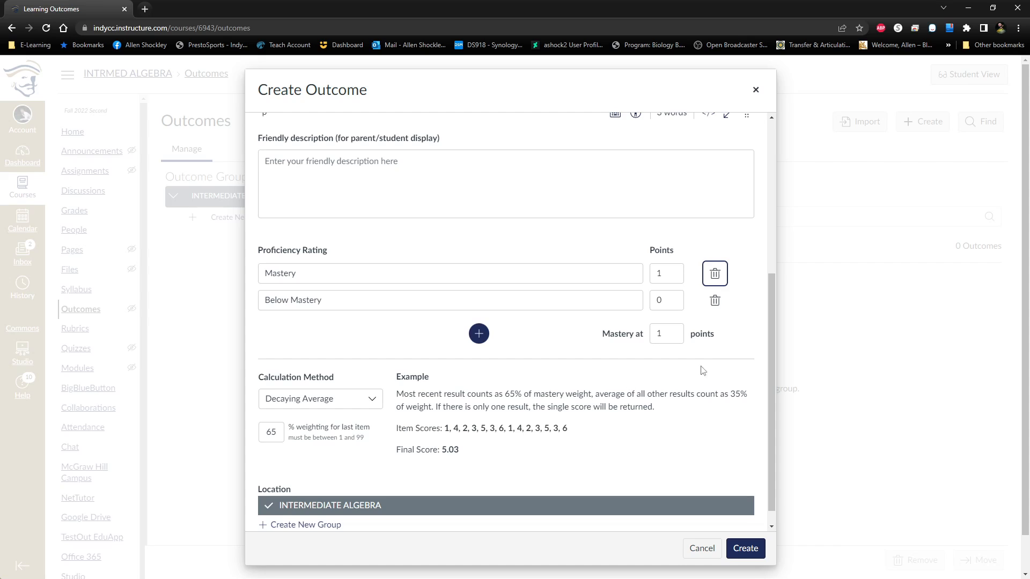
pyautogui.click(732, 344)
# Try Average as the outcome's calculation method.
pyautogui.scroll(-1, 395, 383)
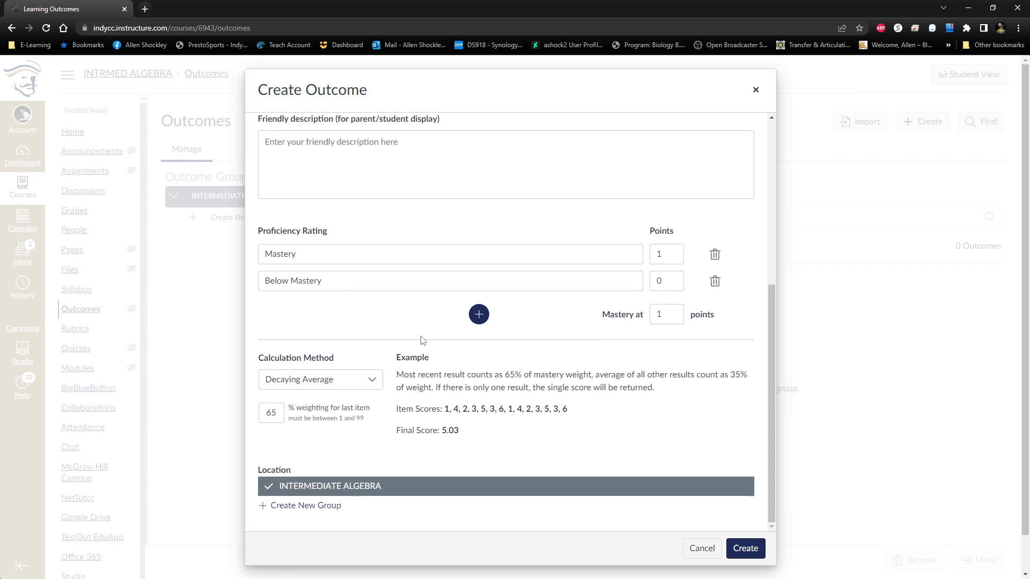
pyautogui.scroll(-1, 422, 340)
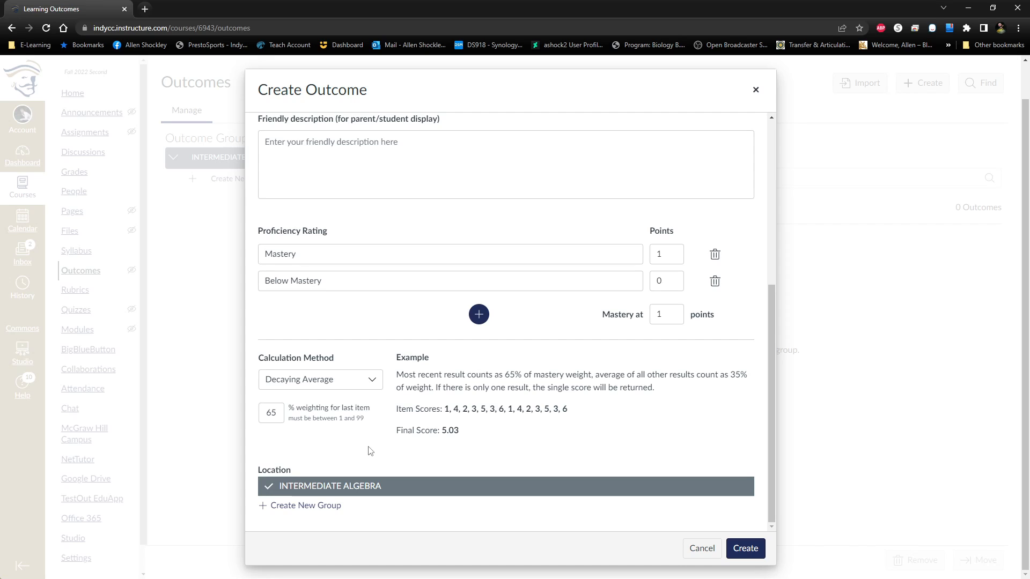
pyautogui.click(374, 382)
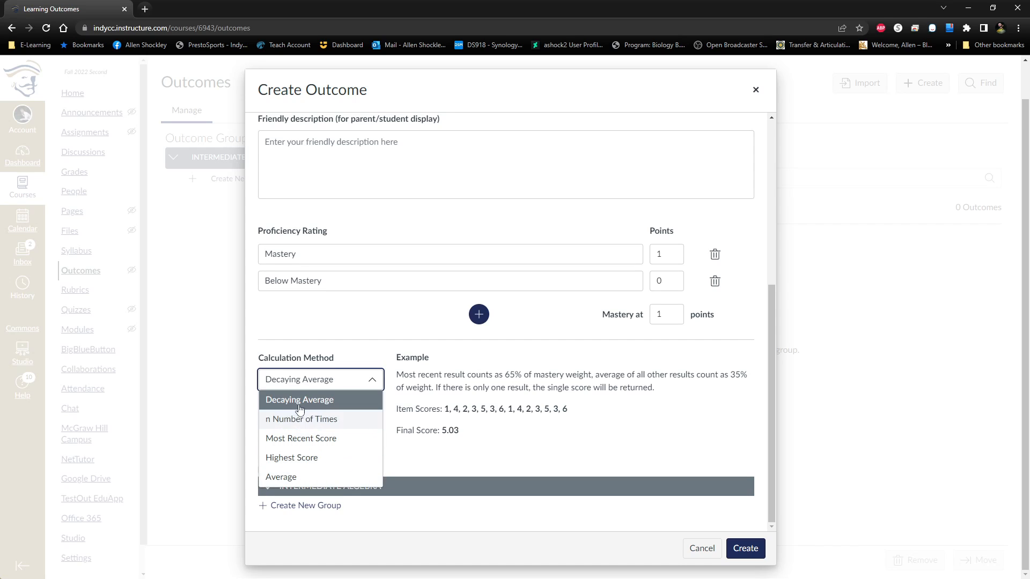
pyautogui.click(422, 443)
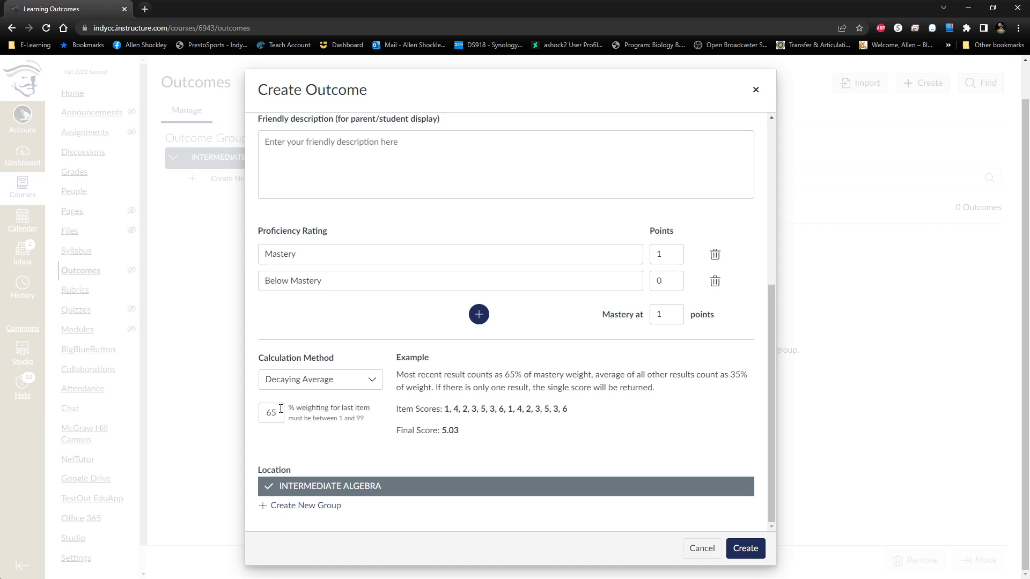
pyautogui.click(317, 381)
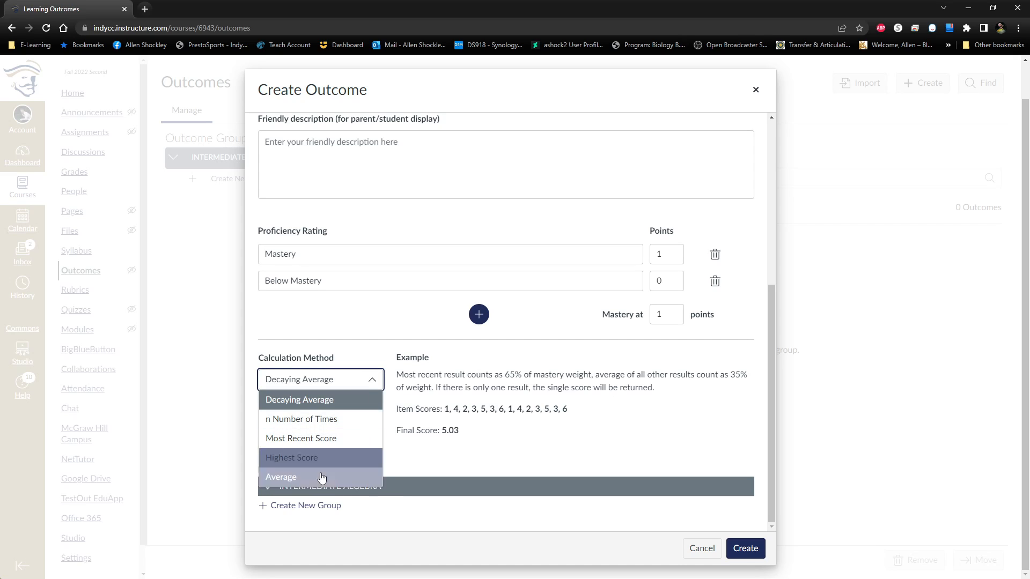
pyautogui.click(321, 477)
pyautogui.click(353, 444)
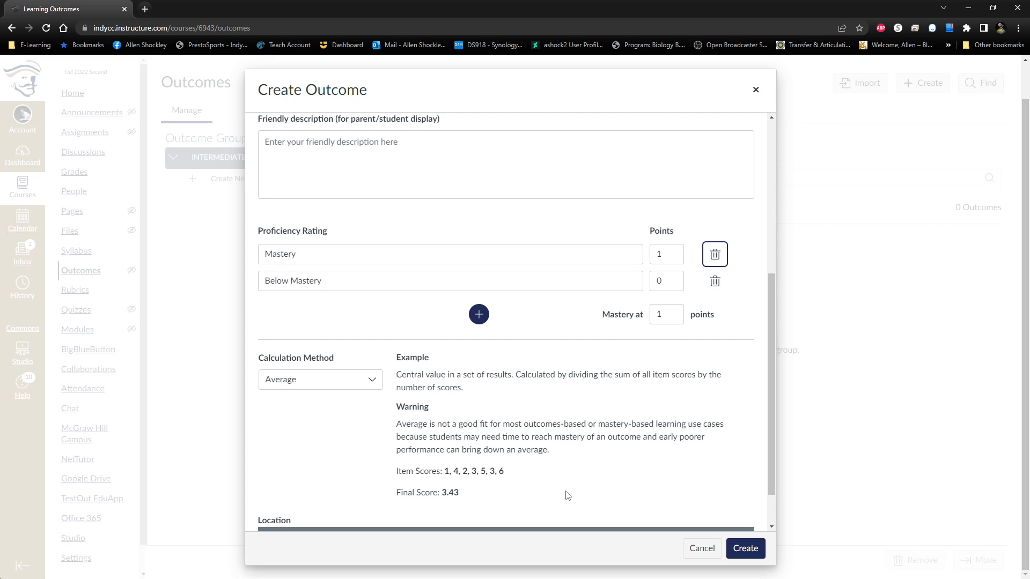
# Change the outcome's calculation method to Highest Score and examine its example item scores.
pyautogui.click(369, 387)
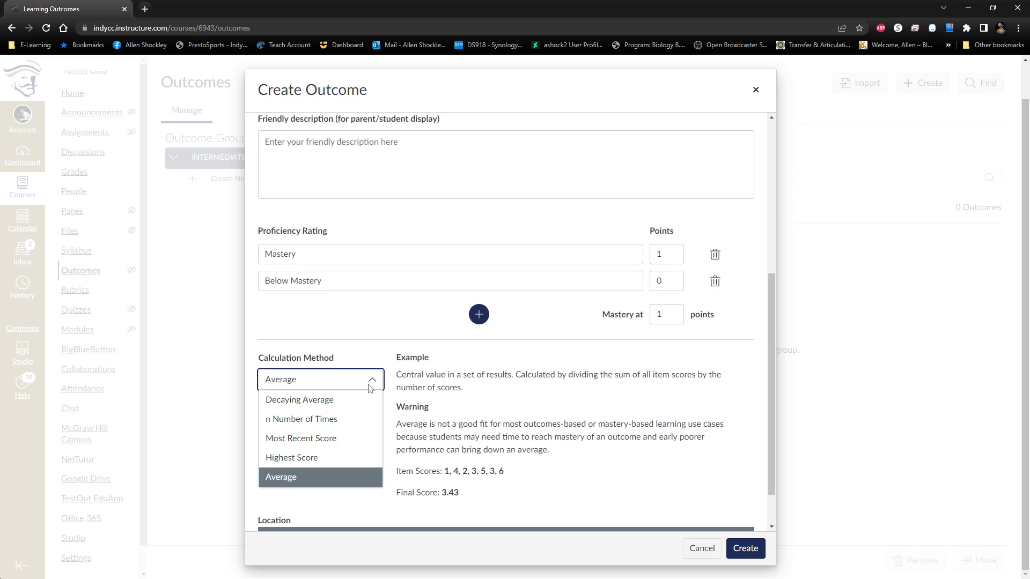
pyautogui.click(299, 457)
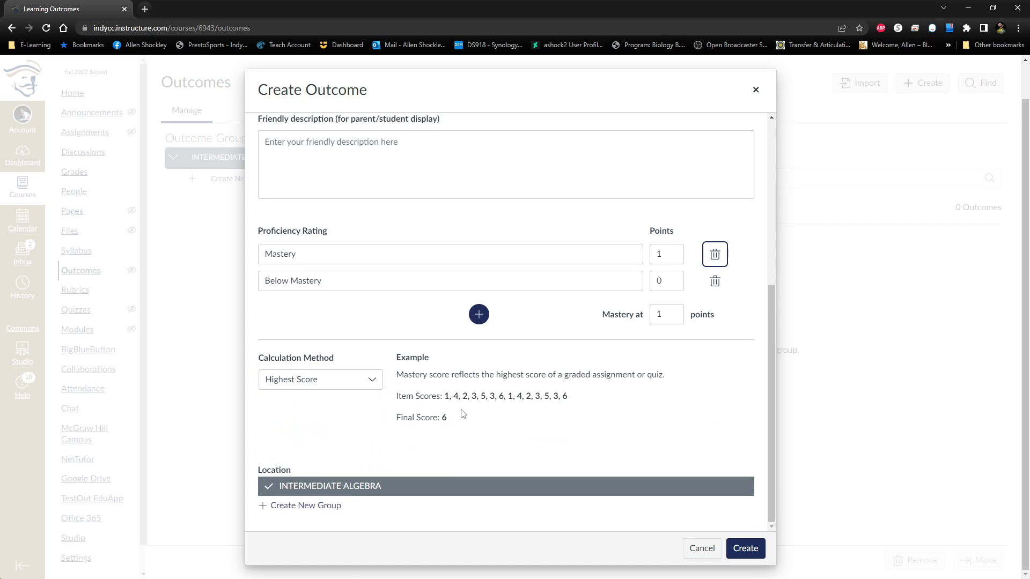
pyautogui.doubleClick(497, 396)
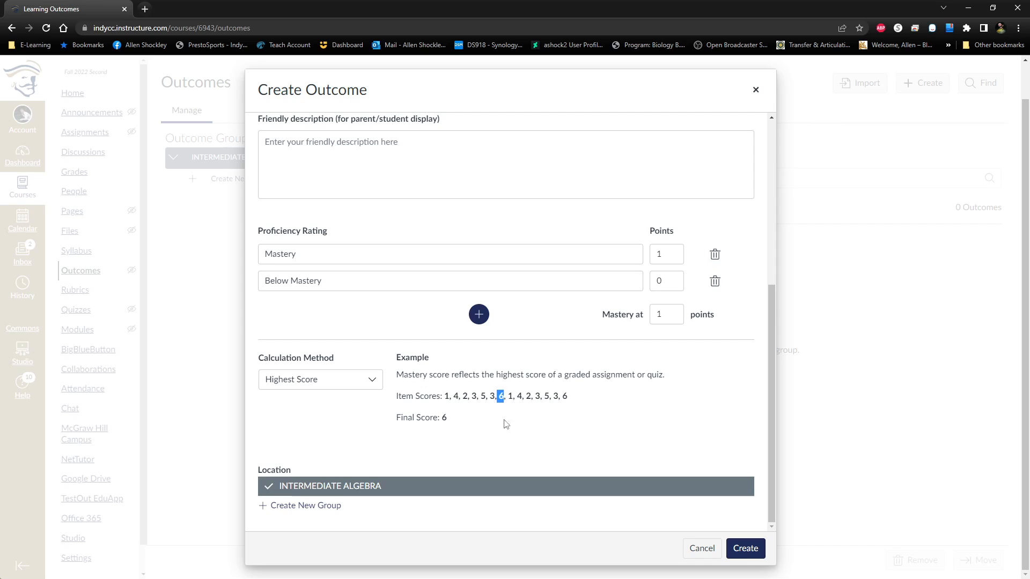
pyautogui.click(497, 430)
pyautogui.scroll(2, 517, 420)
pyautogui.scroll(-2, 524, 331)
# Try the Most Recent Score and n Number of Times calculation methods for the outcome.
pyautogui.click(356, 380)
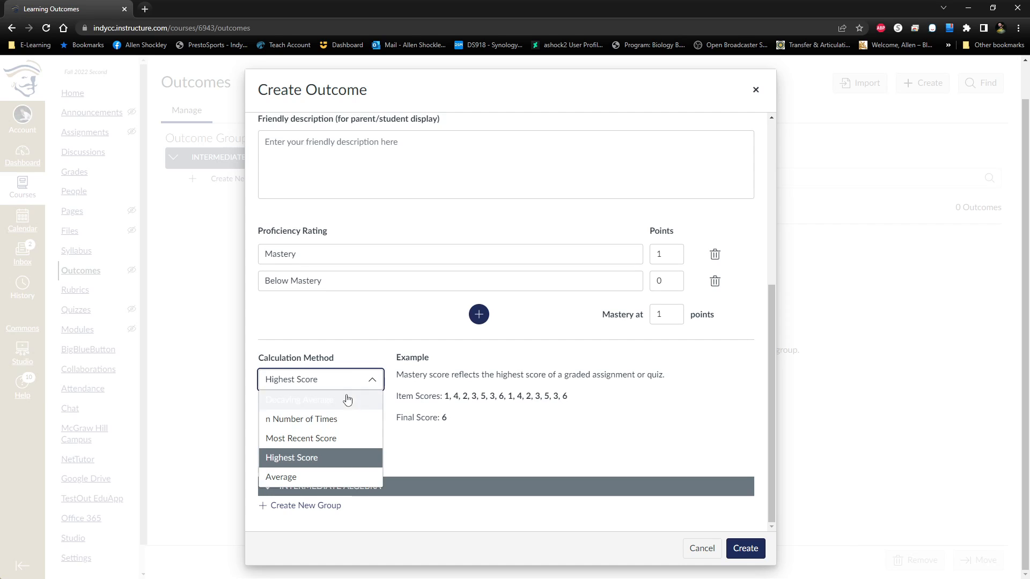
pyautogui.click(329, 439)
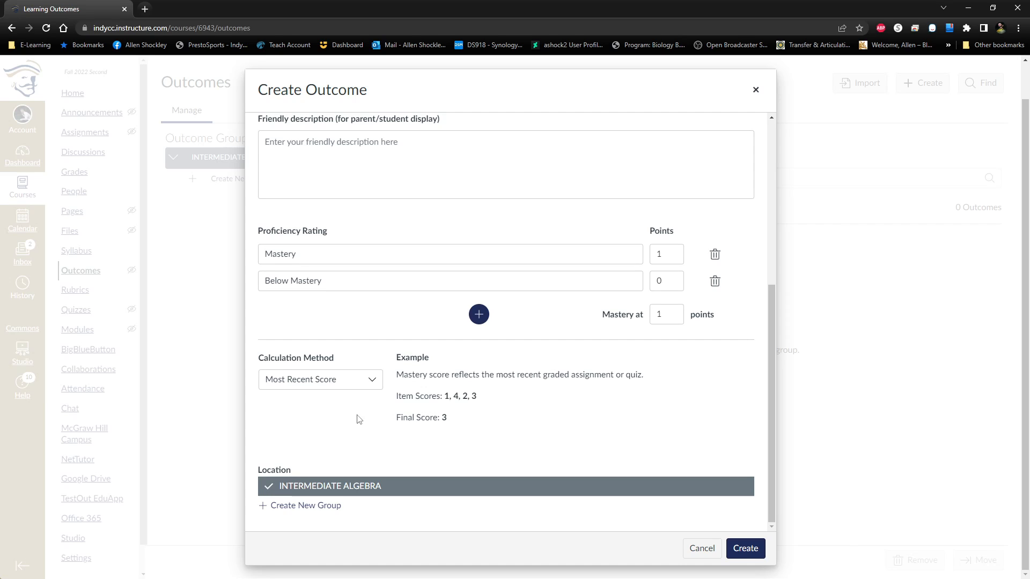
pyautogui.click(372, 382)
pyautogui.click(316, 419)
pyautogui.click(423, 451)
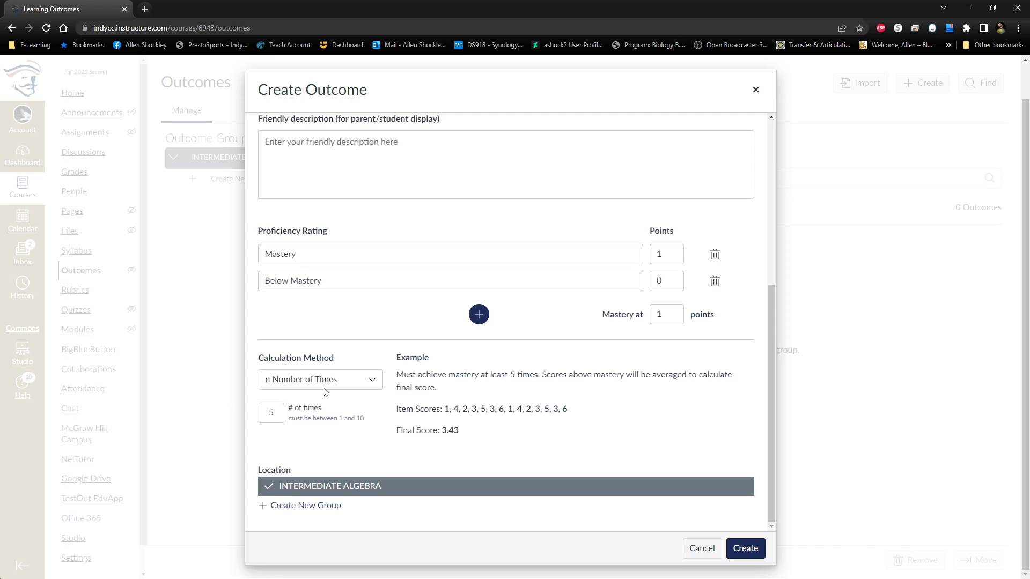
# Set the calculation method to Highest Score and create the outcome in the INTERMEDIATE ALGEBRA group.
pyautogui.click(377, 386)
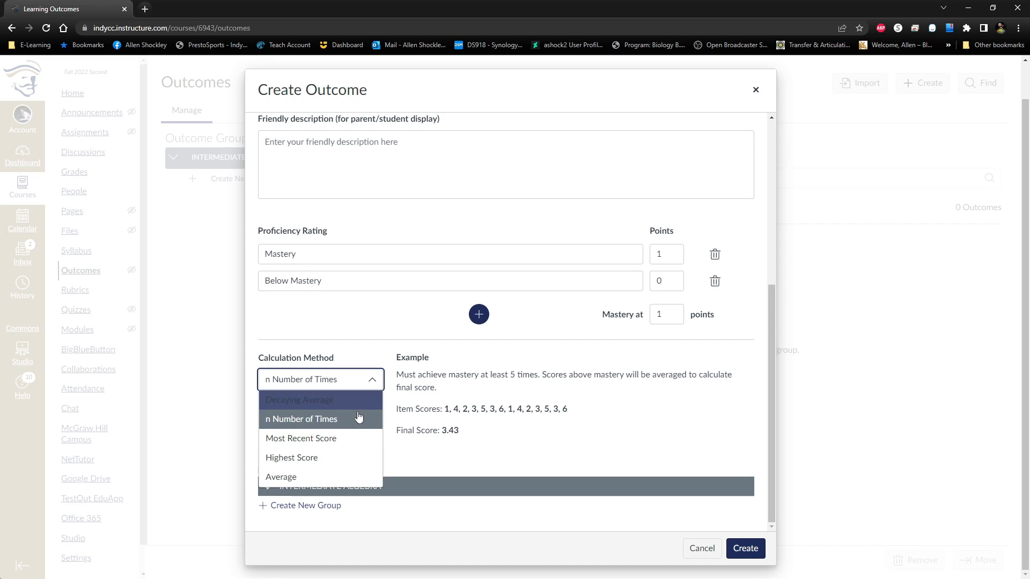
pyautogui.click(343, 463)
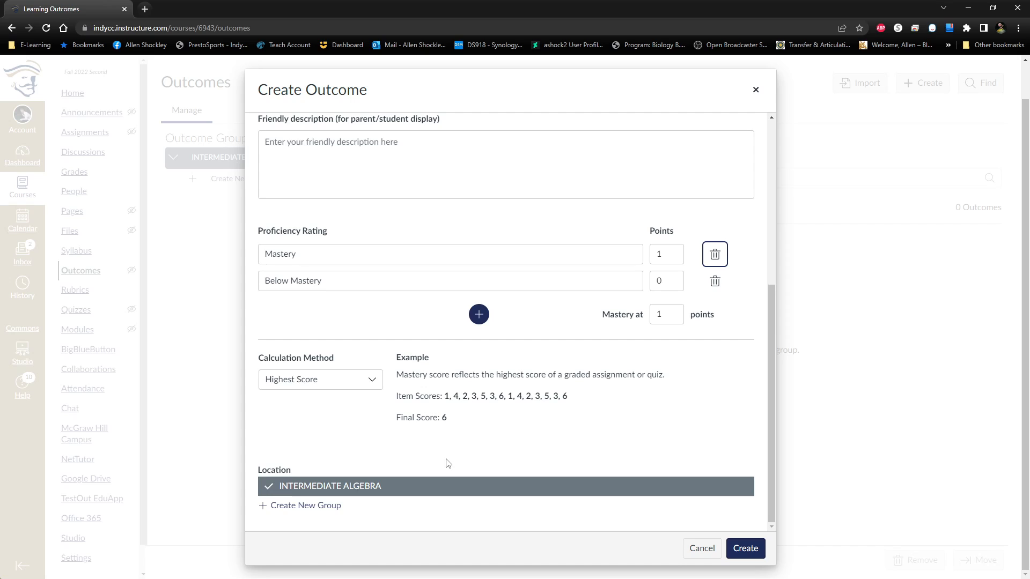
pyautogui.click(599, 426)
pyautogui.click(745, 548)
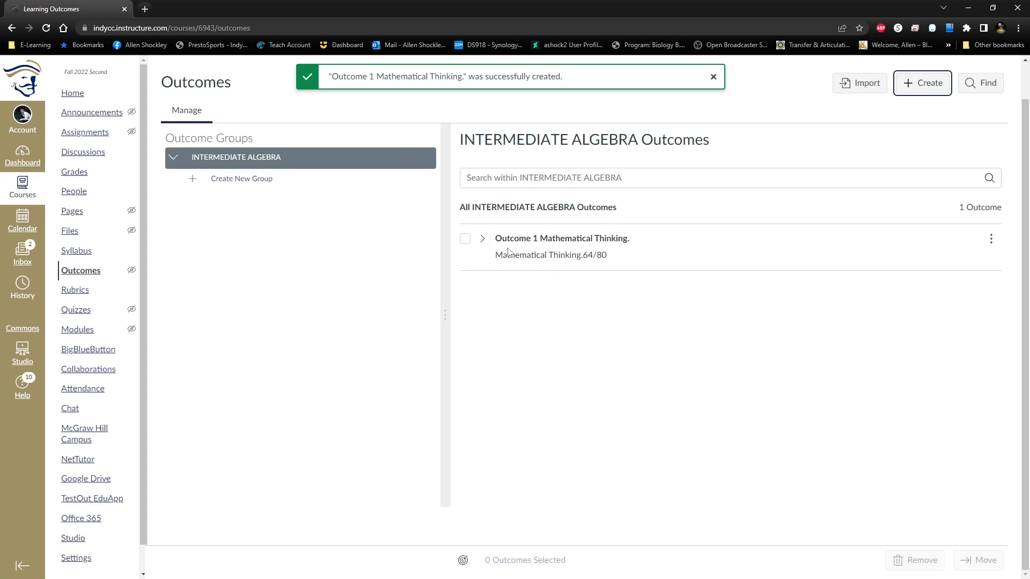
pyautogui.click(465, 238)
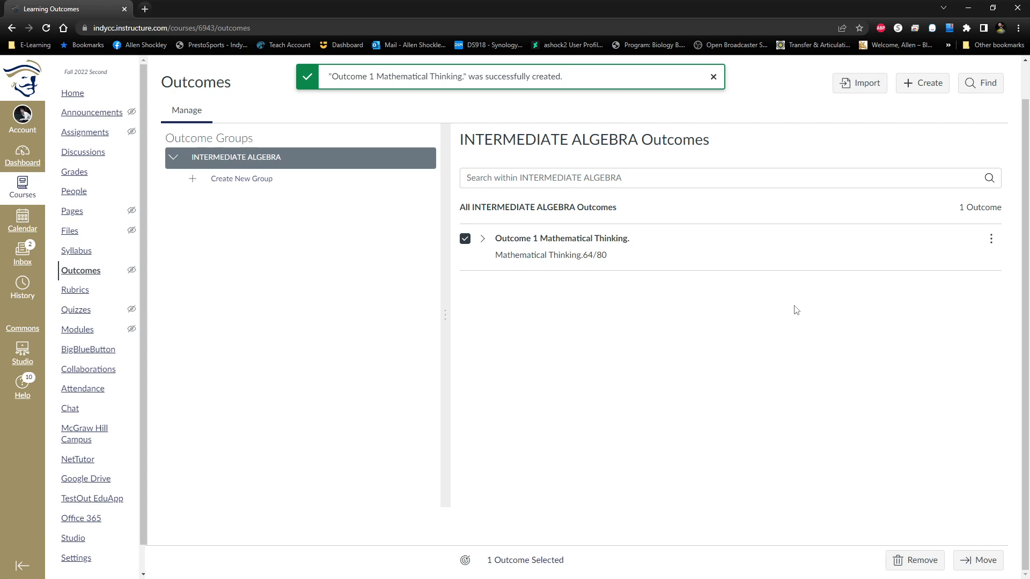
pyautogui.click(465, 240)
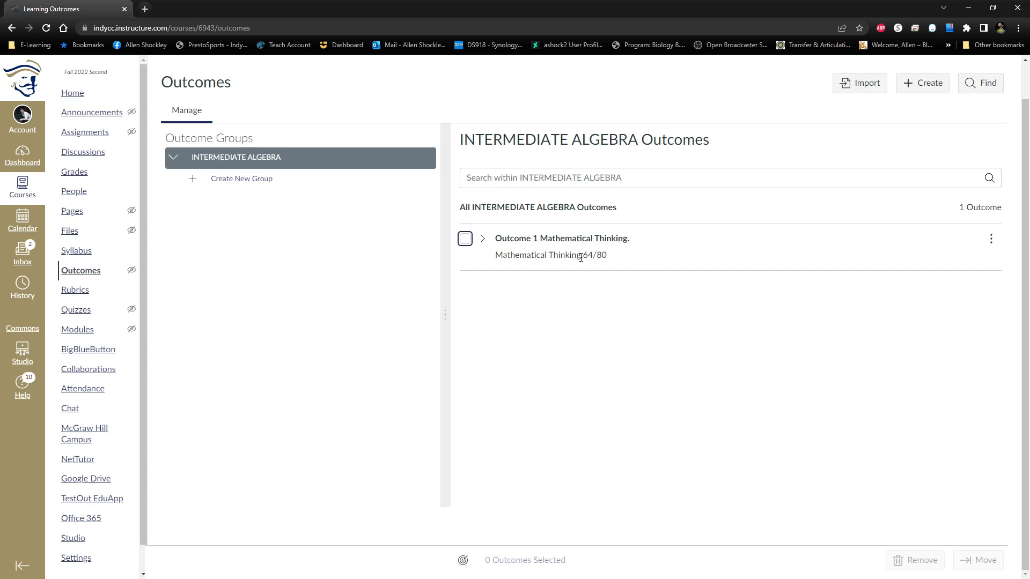
pyautogui.click(993, 242)
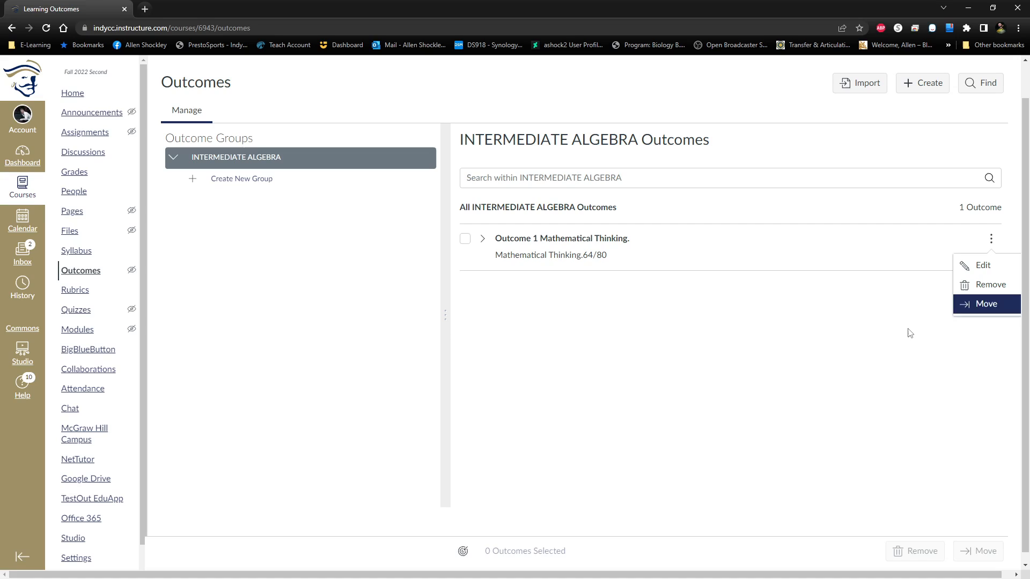
pyautogui.click(723, 275)
pyautogui.click(825, 361)
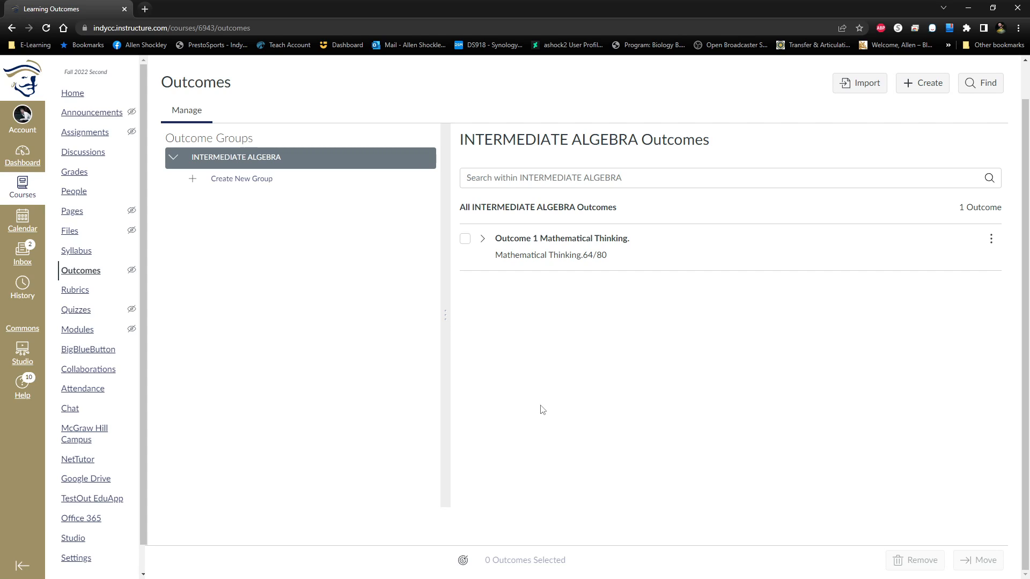
# Start a new assignment named "Exam" in the course's Assignments group.
pyautogui.click(96, 116)
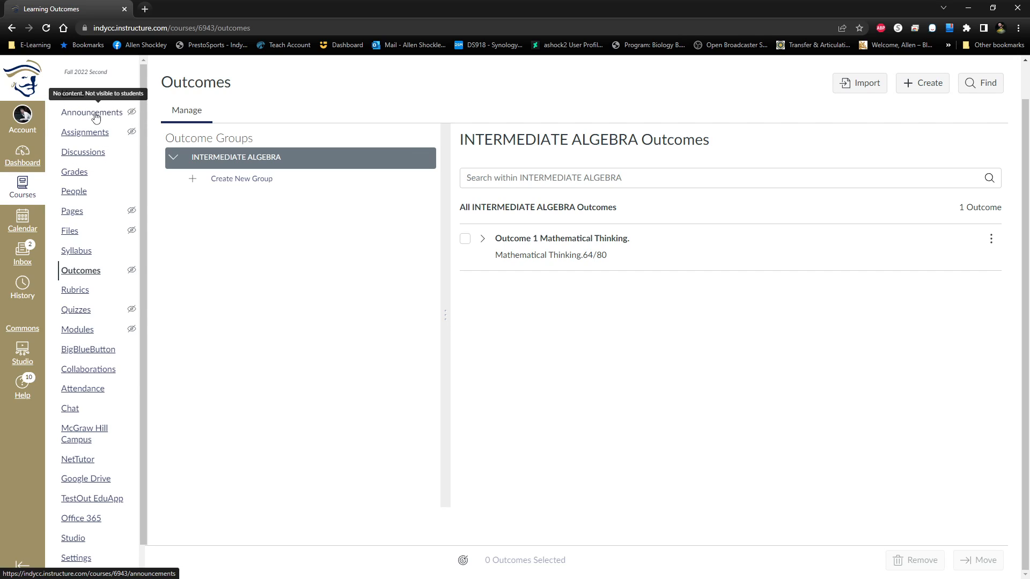
pyautogui.click(97, 117)
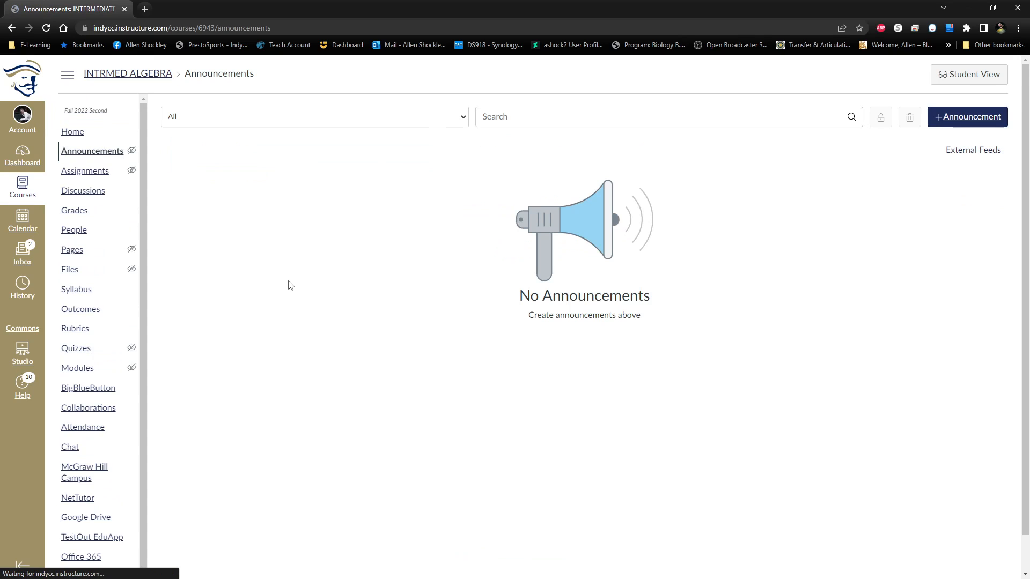
pyautogui.click(75, 172)
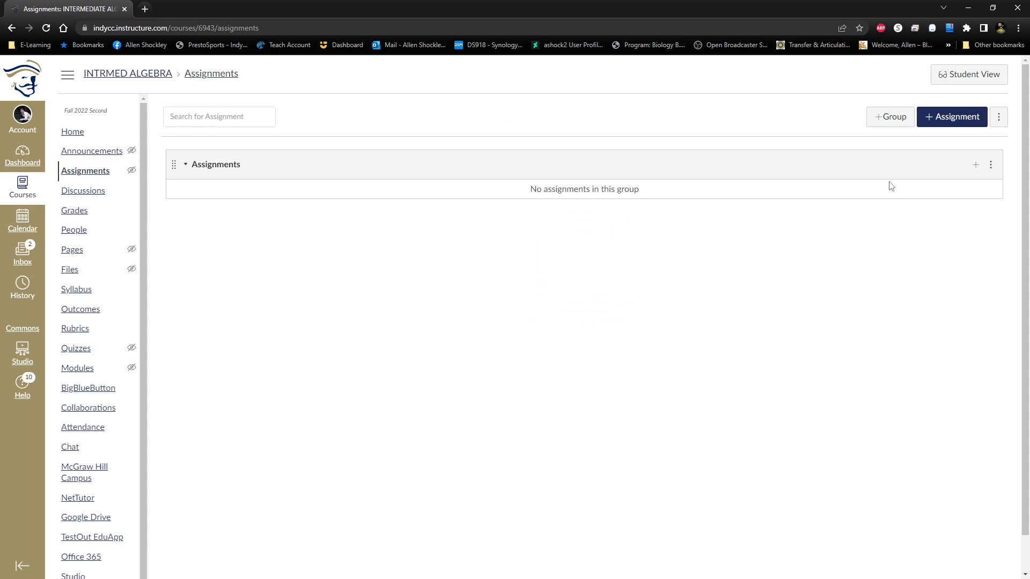
pyautogui.click(973, 166)
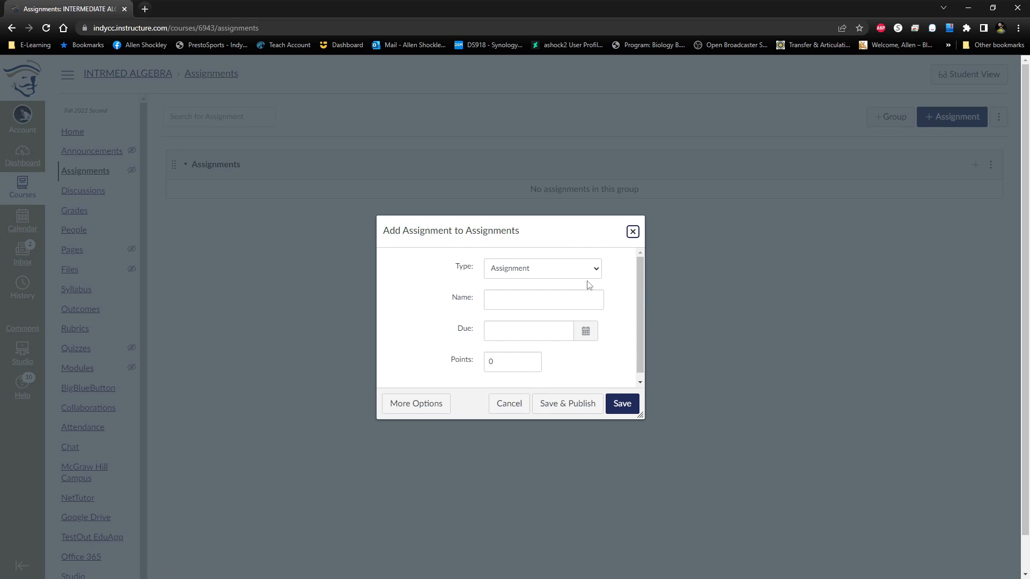
pyautogui.click(569, 302)
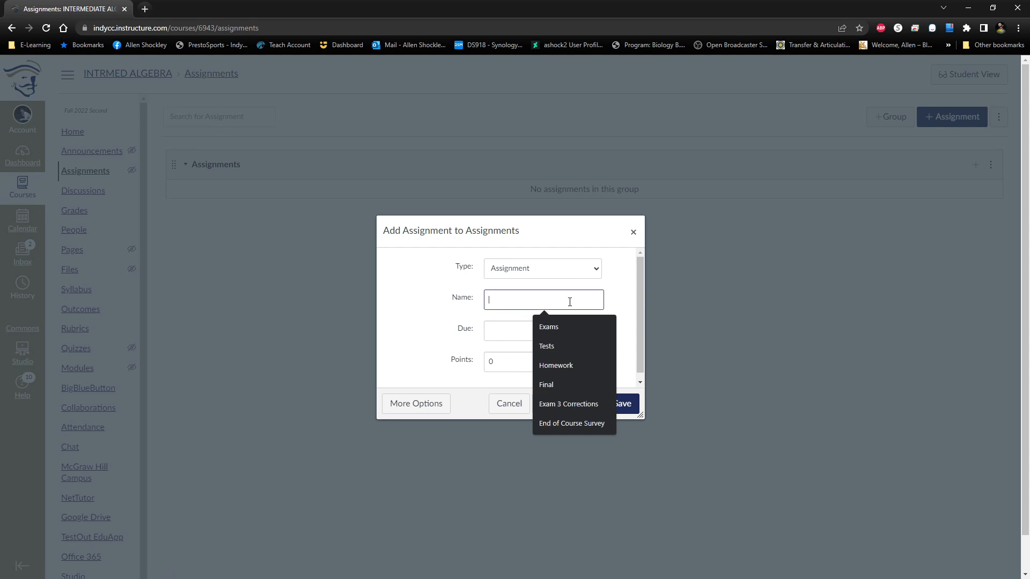
pyautogui.write('Exam')
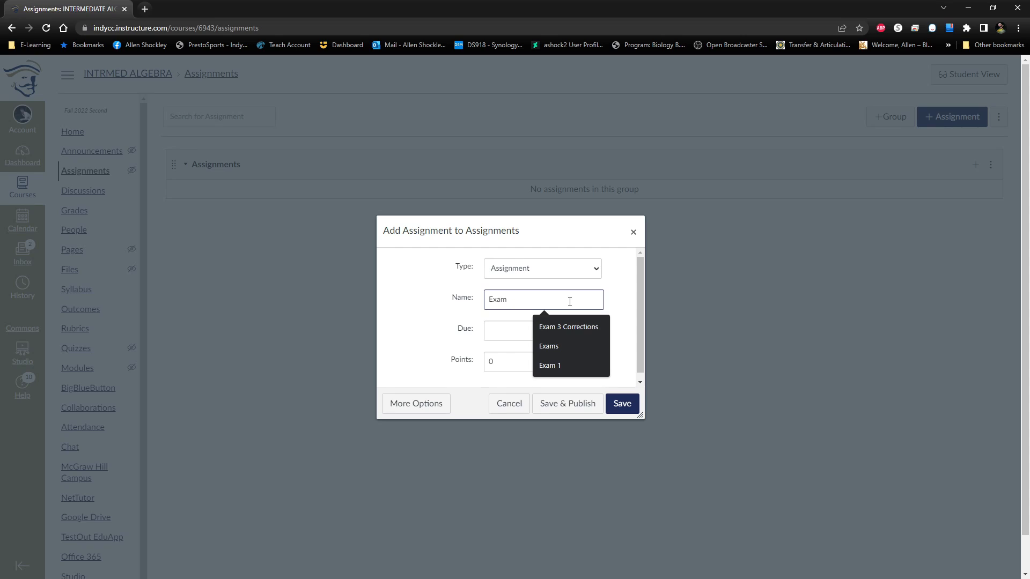
pyautogui.click(435, 306)
pyautogui.scroll(-1, 520, 341)
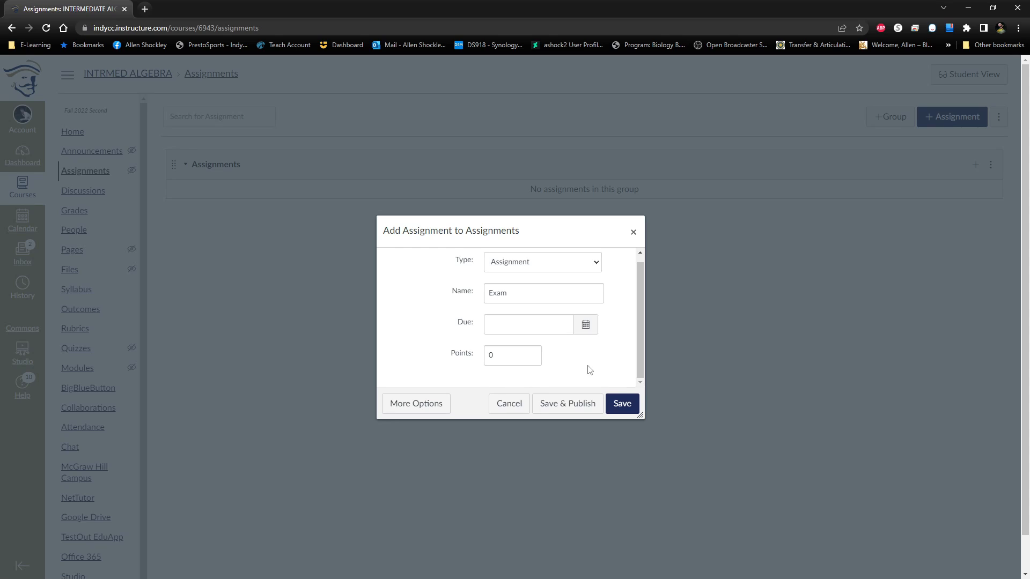
# Set the new assignment's points to 80 and open its full editing options.
pyautogui.click(528, 358)
pyautogui.doubleClick(490, 355)
pyautogui.write('80')
pyautogui.click(427, 347)
pyautogui.click(424, 410)
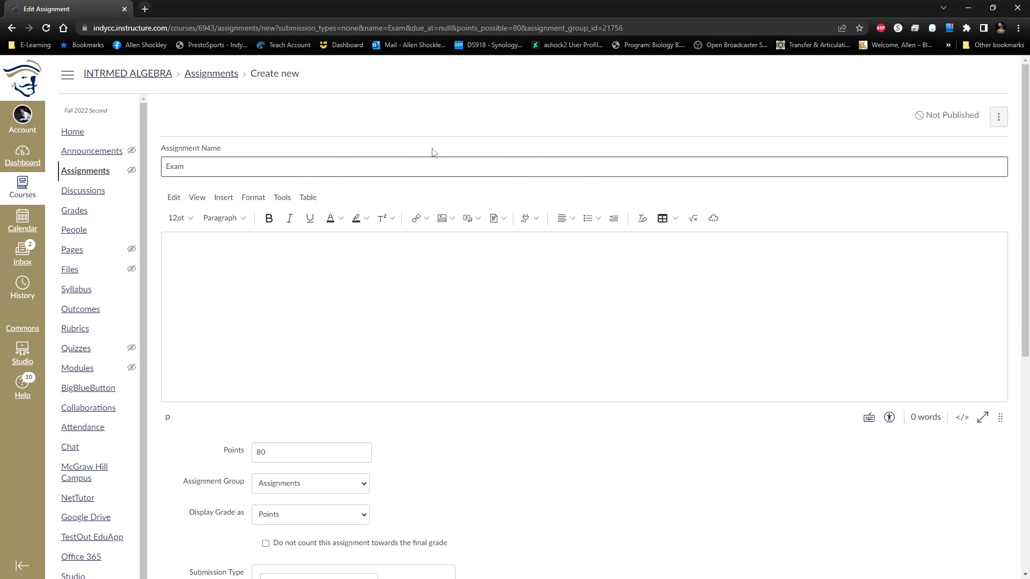
# Change the assignment name to "Exam 1".
pyautogui.click(393, 168)
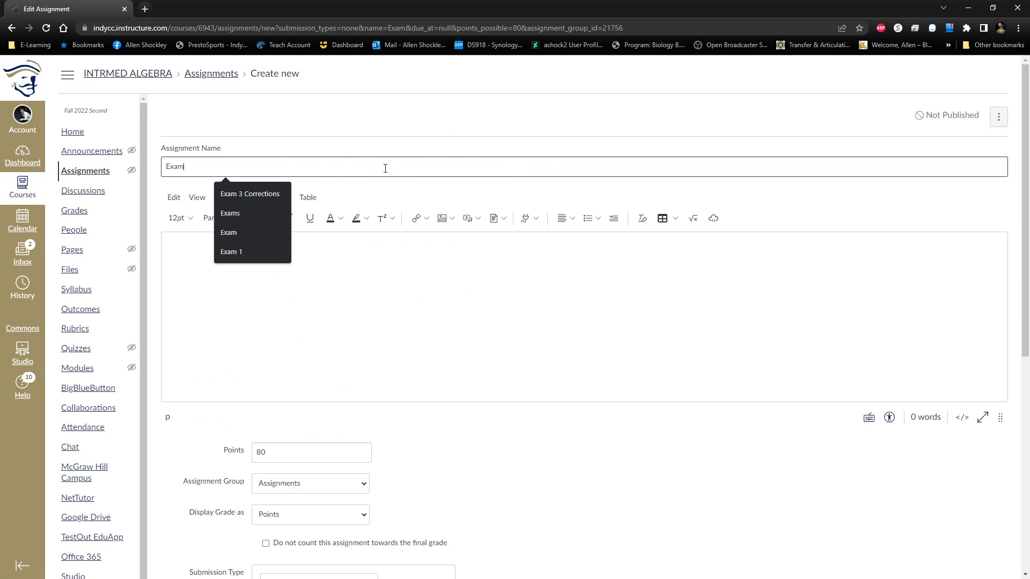
pyautogui.write('1')
pyautogui.click(590, 435)
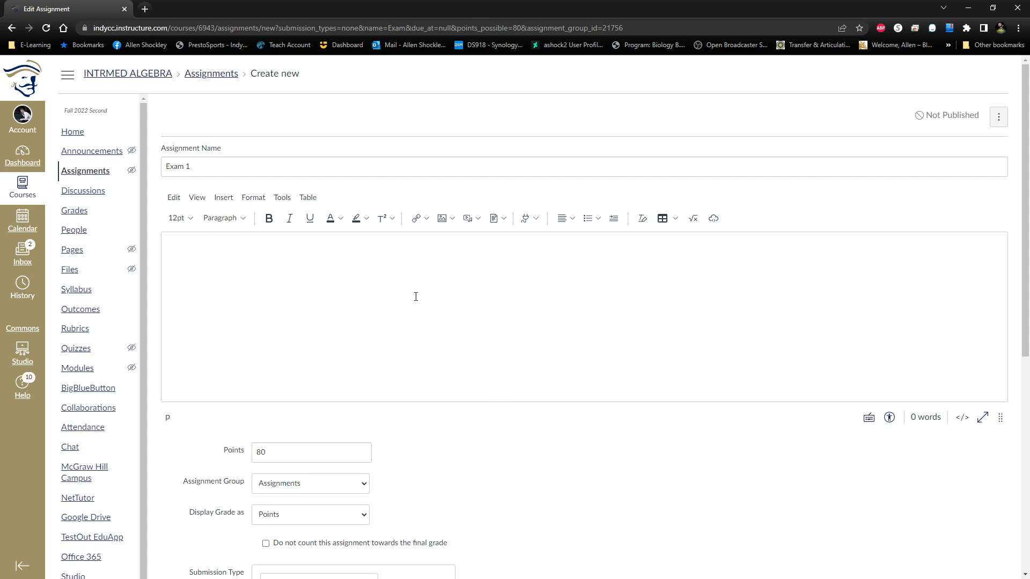
pyautogui.scroll(-1, 585, 222)
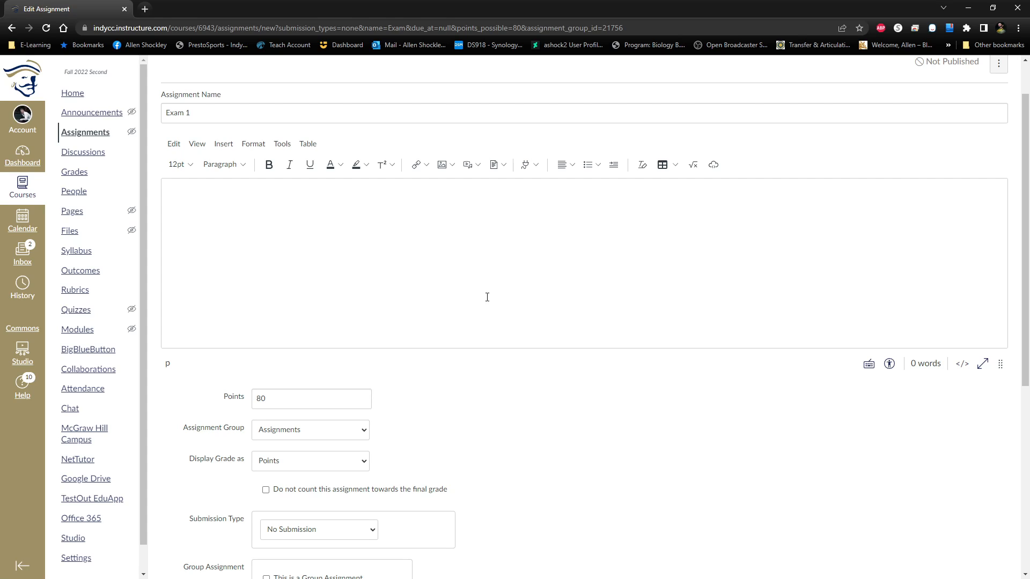
# Examine the available choices for Exam 1's assignment group and grade display.
pyautogui.scroll(-3, 476, 349)
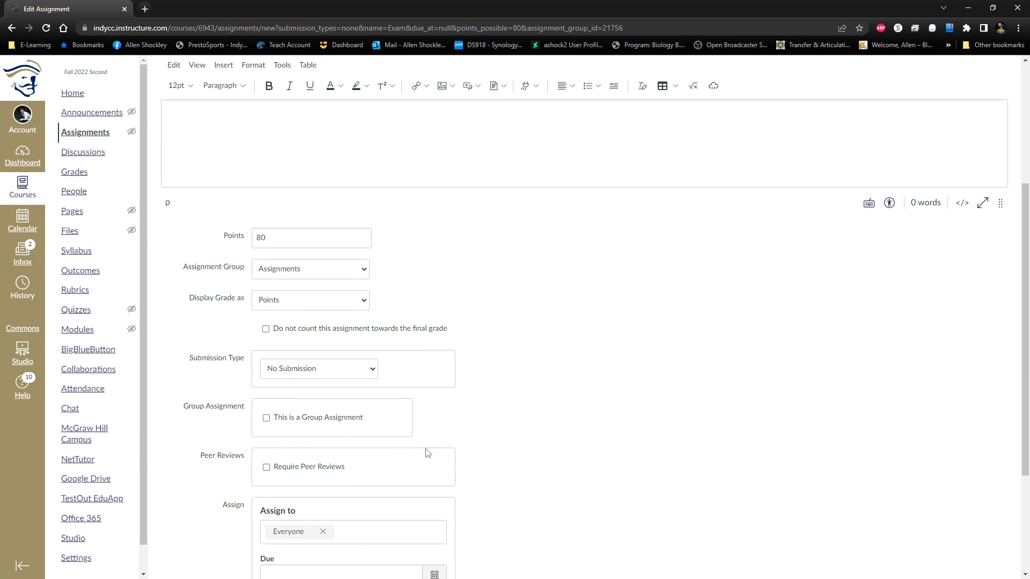
pyautogui.scroll(-1, 617, 326)
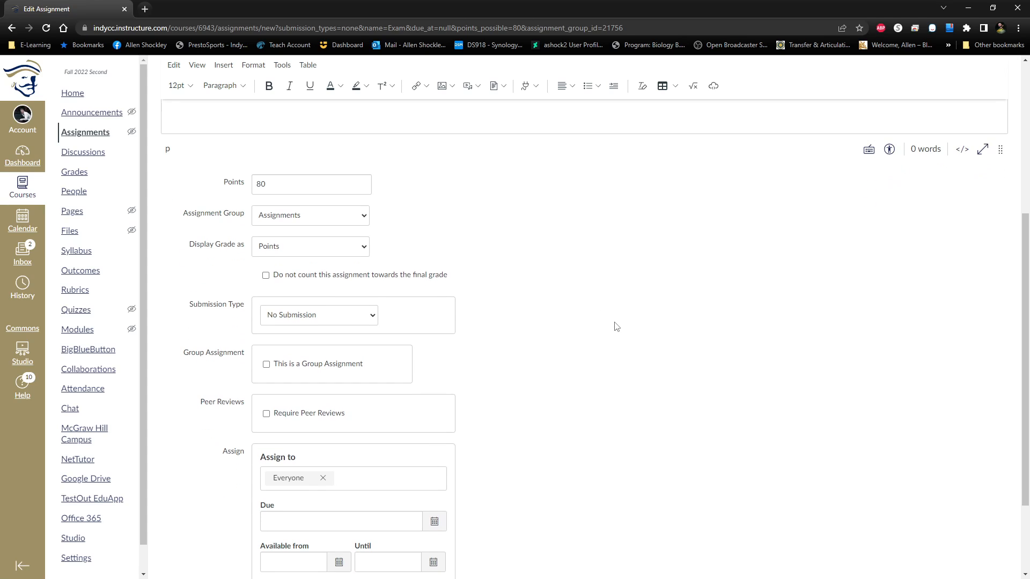
pyautogui.click(353, 215)
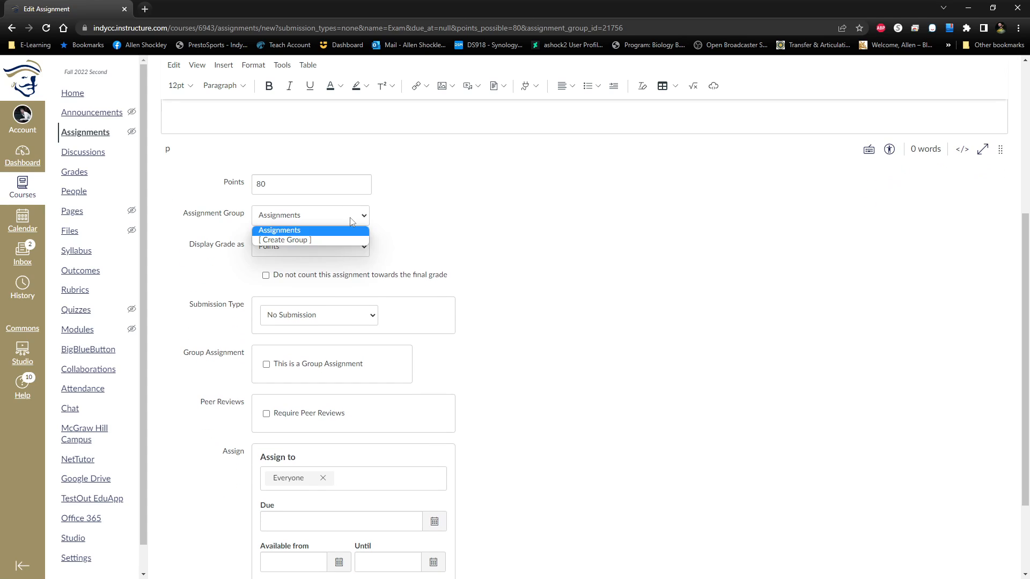
pyautogui.click(359, 259)
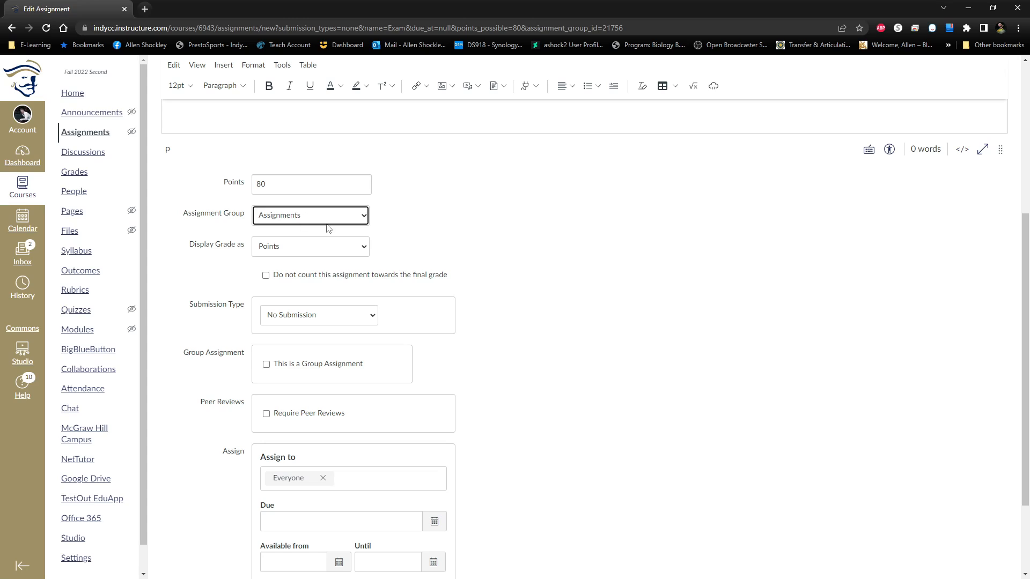
pyautogui.click(311, 246)
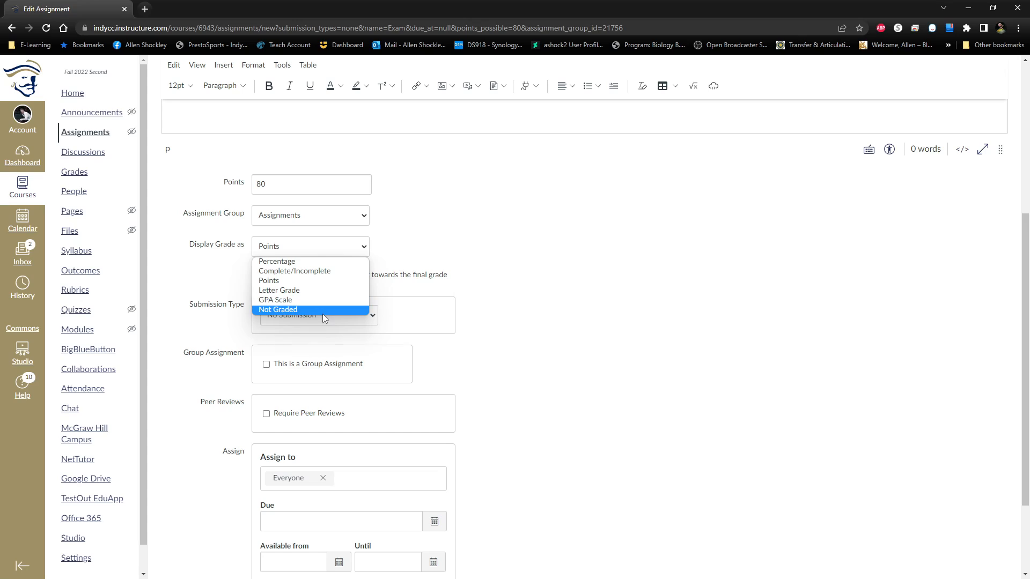
pyautogui.click(588, 275)
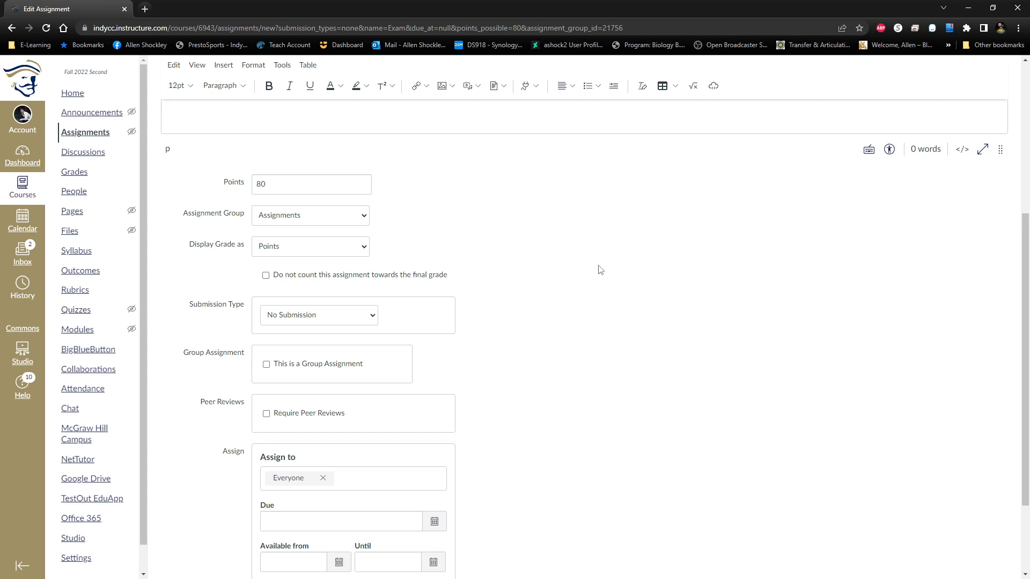
# Set the Exam 1 assignment's submission type to On Paper.
pyautogui.scroll(-1, 603, 271)
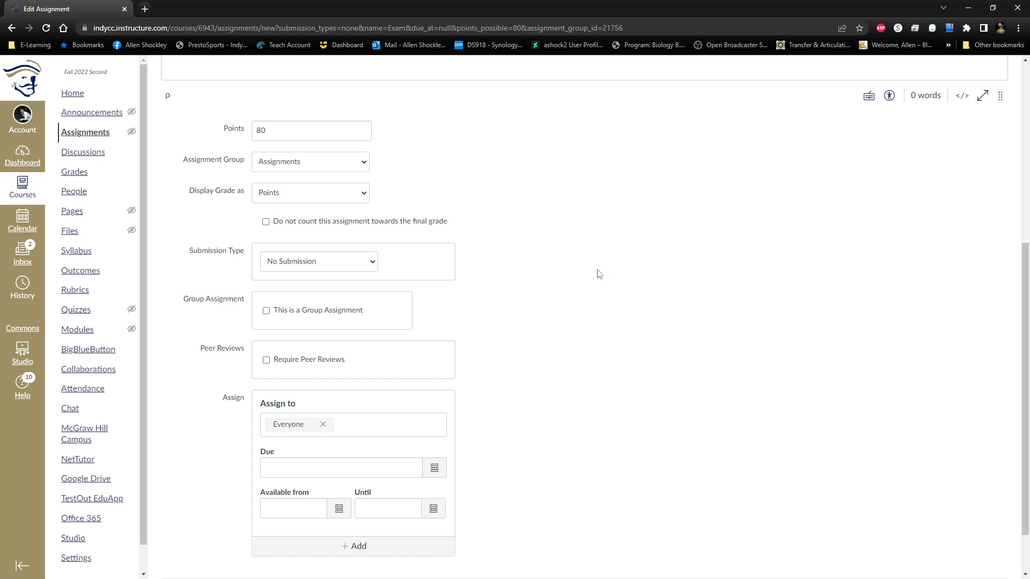
pyautogui.click(372, 266)
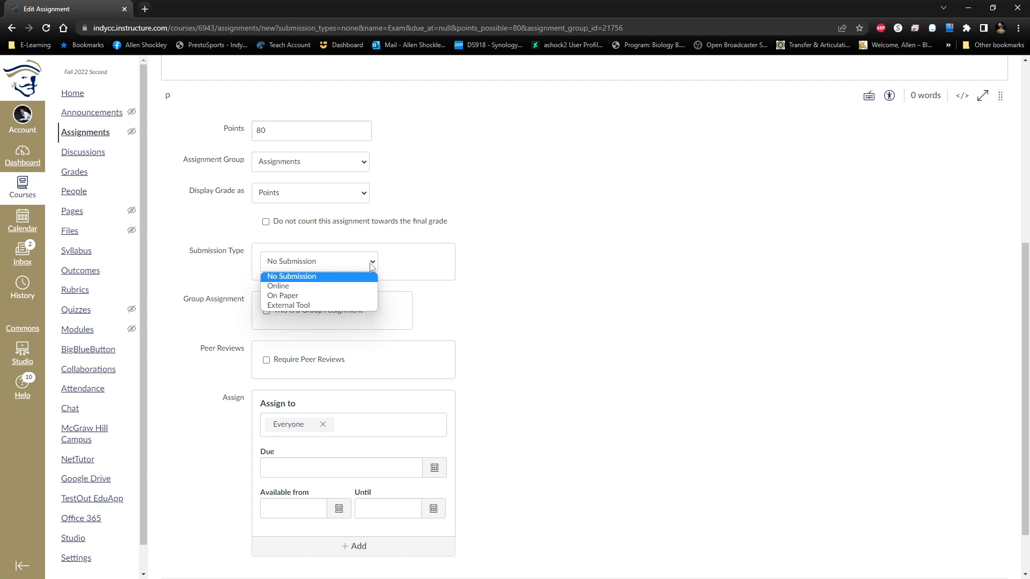
pyautogui.click(322, 298)
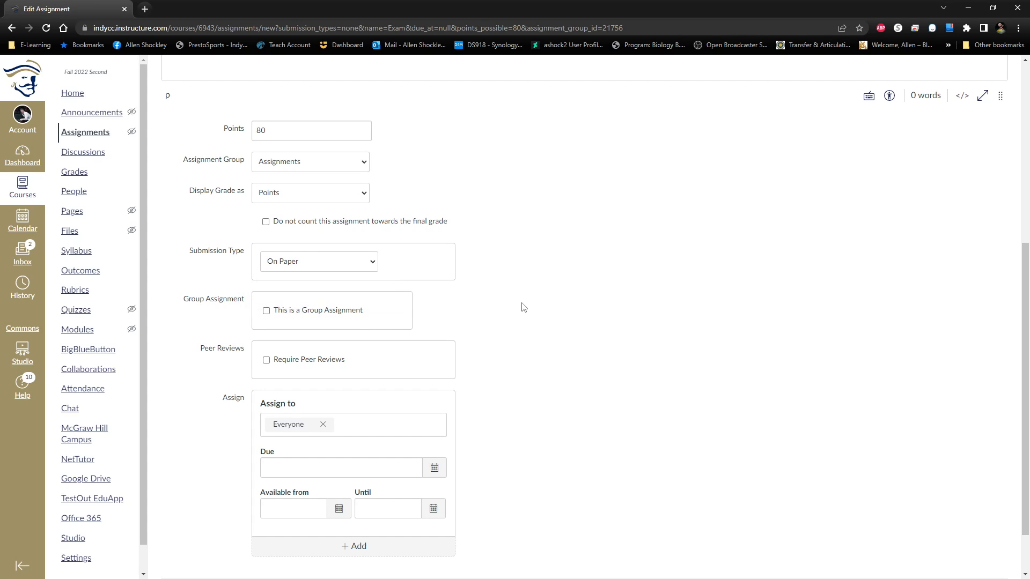
# Set the assignment's due date to Aug 12, 2022, with availability from Aug 8 until Aug 13, 2022.
pyautogui.scroll(-1, 515, 303)
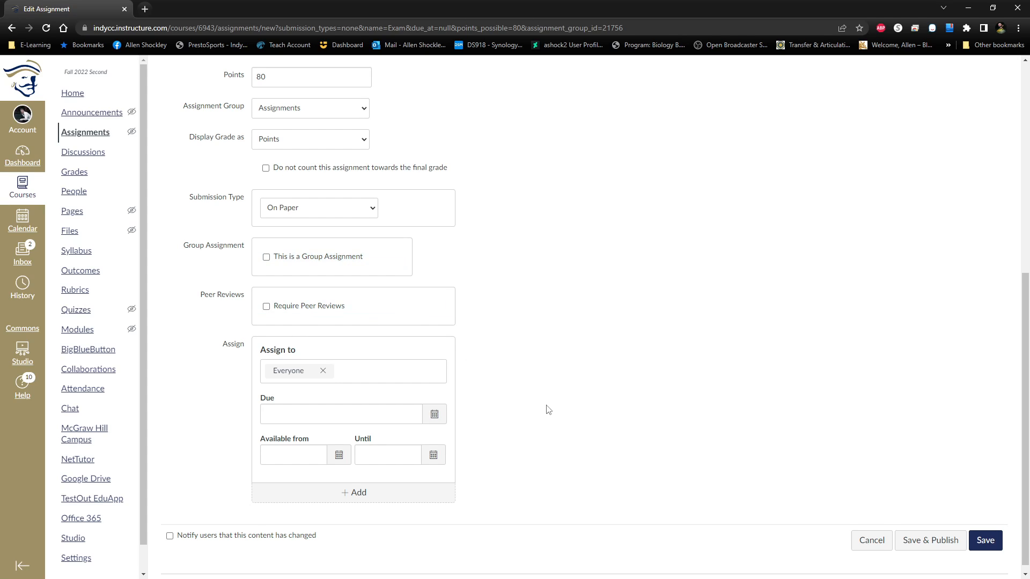
pyautogui.scroll(-1, 552, 386)
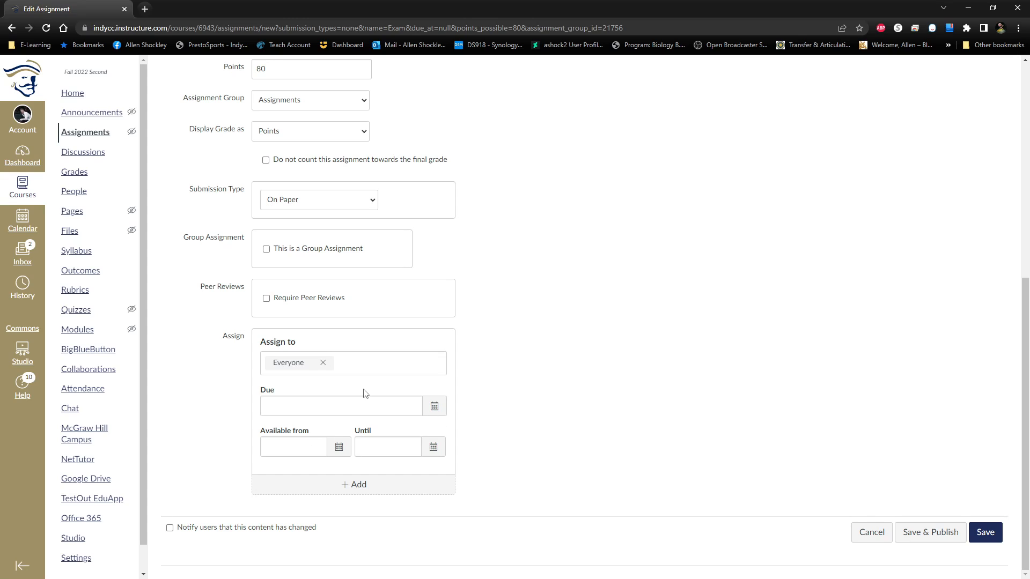
pyautogui.click(434, 406)
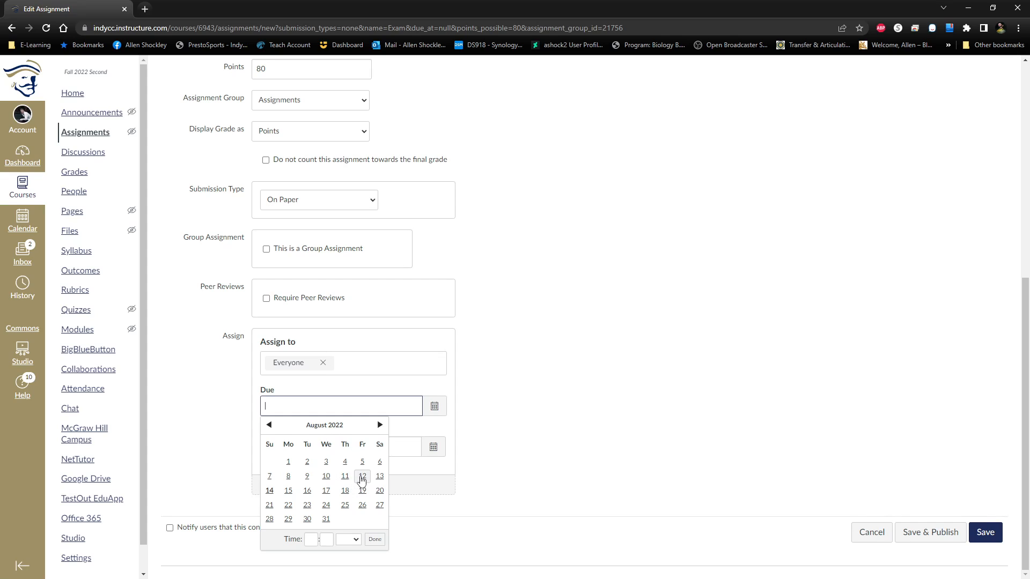
pyautogui.click(362, 476)
pyautogui.click(577, 443)
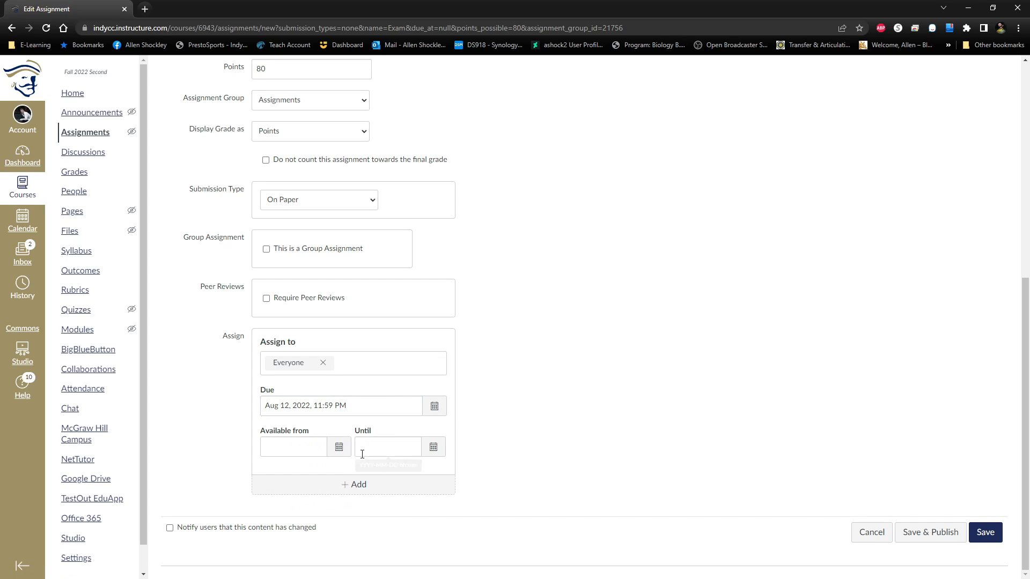
pyautogui.click(339, 447)
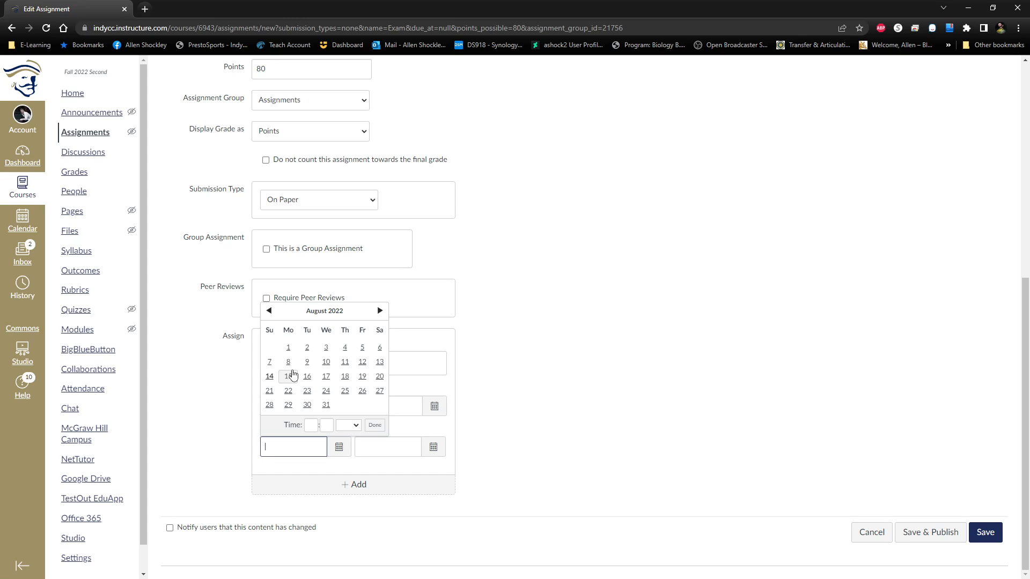
pyautogui.click(290, 360)
pyautogui.click(432, 445)
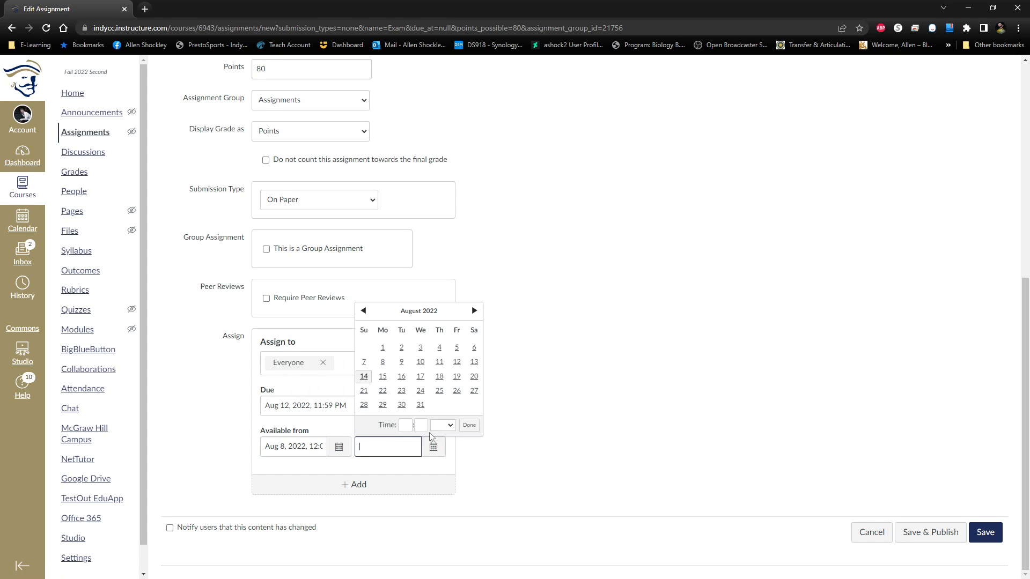
pyautogui.click(474, 362)
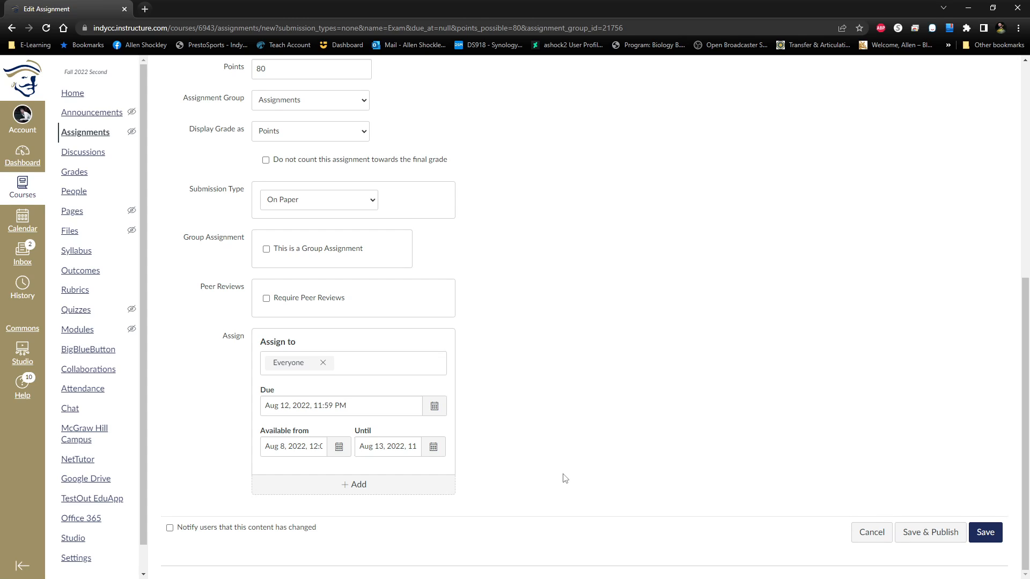
# Clear the assignment's available-from, until and due dates.
pyautogui.tripleClick(291, 448)
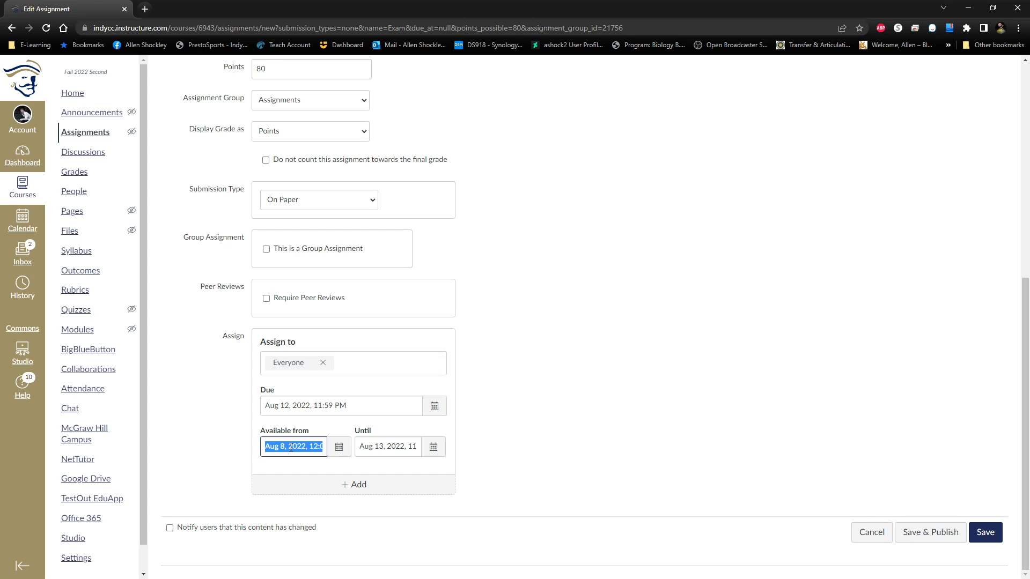
pyautogui.press('BackSpace')
pyautogui.doubleClick(379, 449)
pyautogui.press('BackSpace')
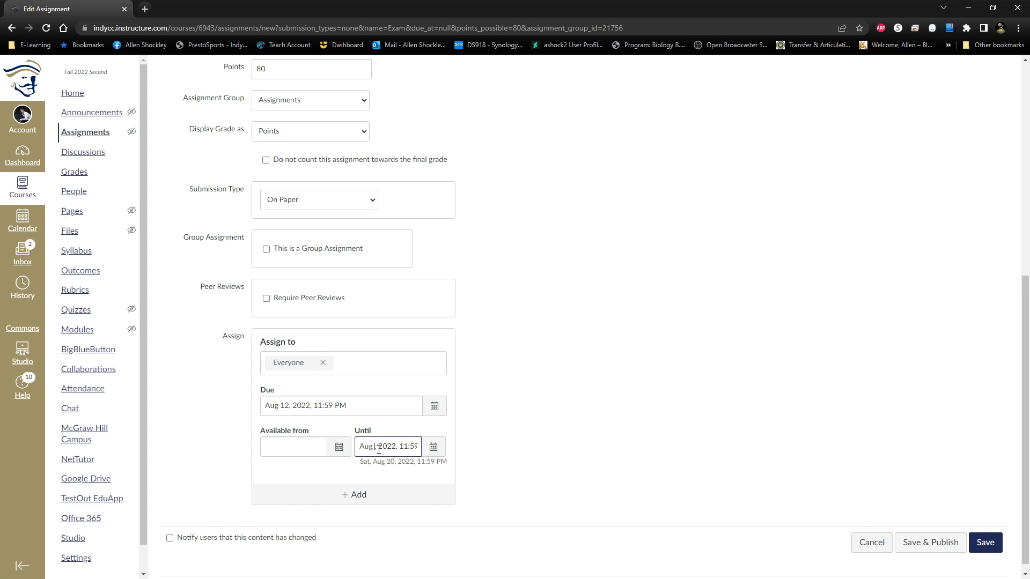
pyautogui.tripleClick(379, 449)
pyautogui.press('BackSpace')
pyautogui.tripleClick(265, 406)
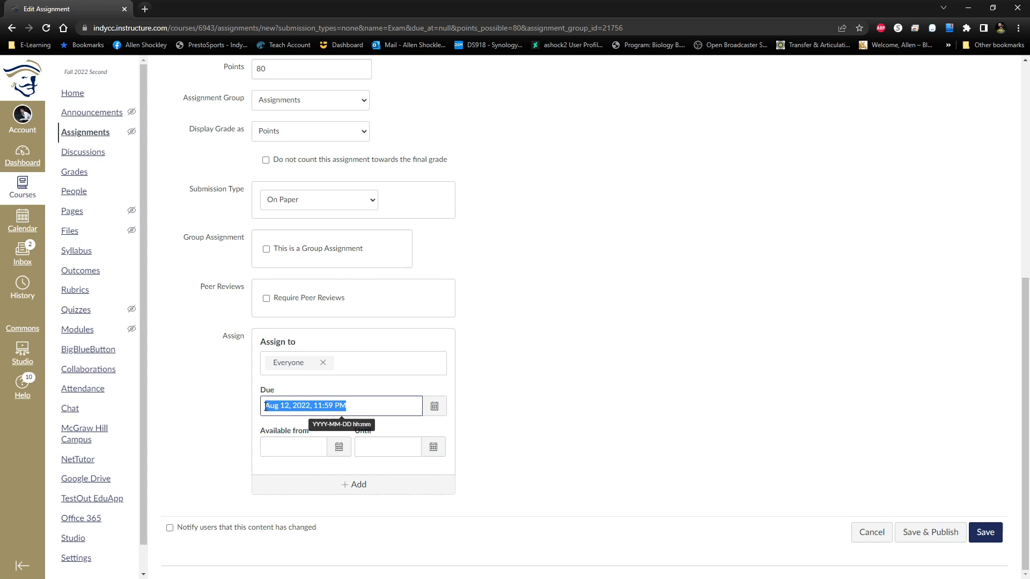
pyautogui.press('BackSpace')
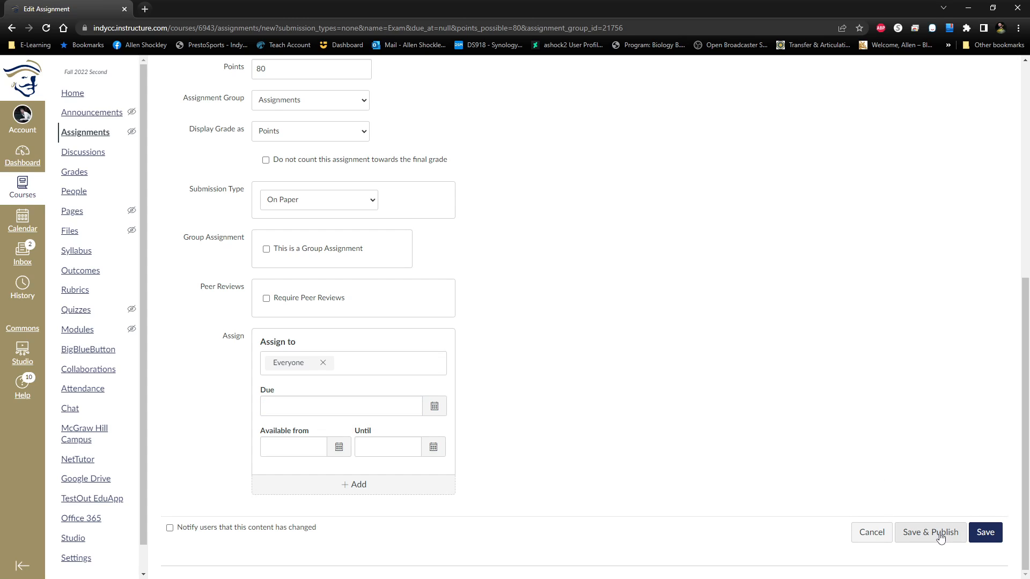
# Save and publish the Exam 1 assignment, and check its sharing and copying options.
pyautogui.click(940, 538)
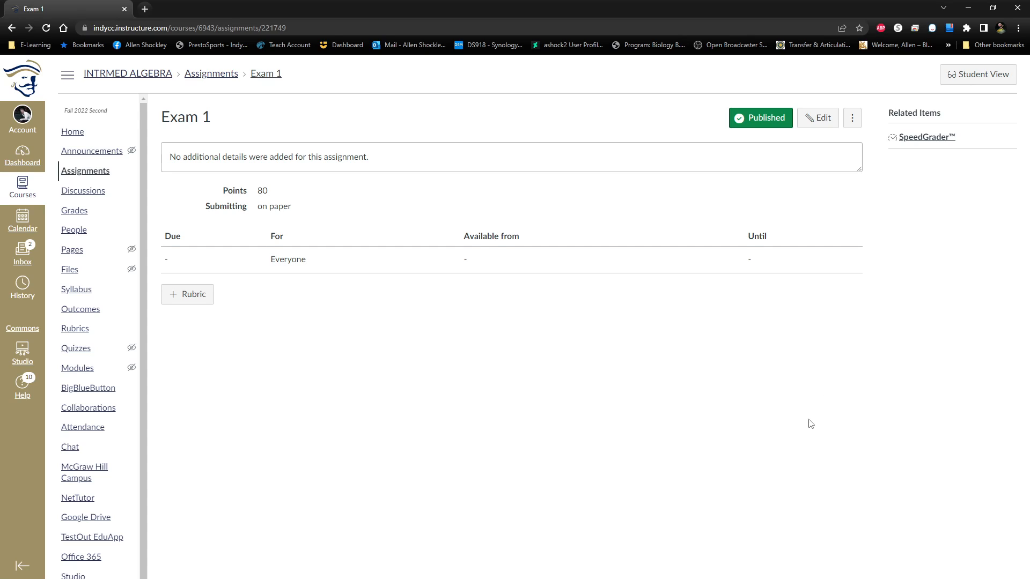
pyautogui.click(852, 121)
pyautogui.click(644, 272)
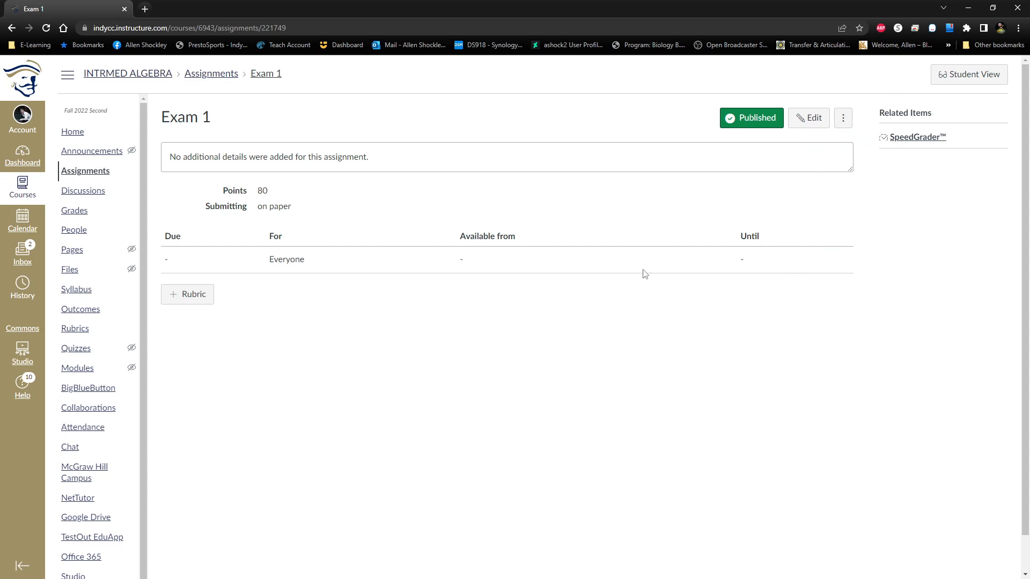
pyautogui.click(846, 121)
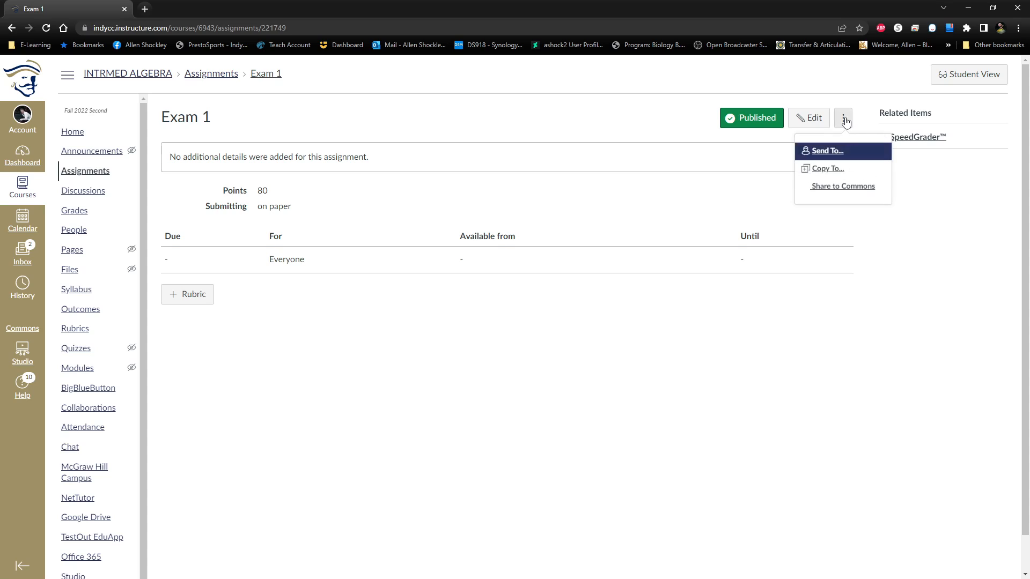
pyautogui.click(818, 313)
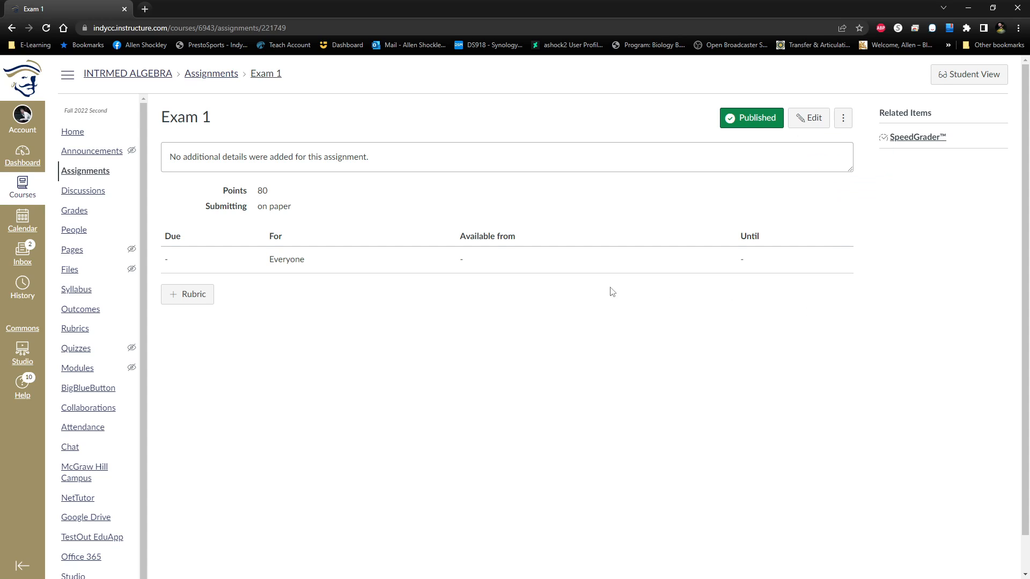
# Start a new rubric for the Exam 1 assignment and title it "Exam 1--TEST--Fall 2022".
pyautogui.click(186, 301)
pyautogui.click(179, 304)
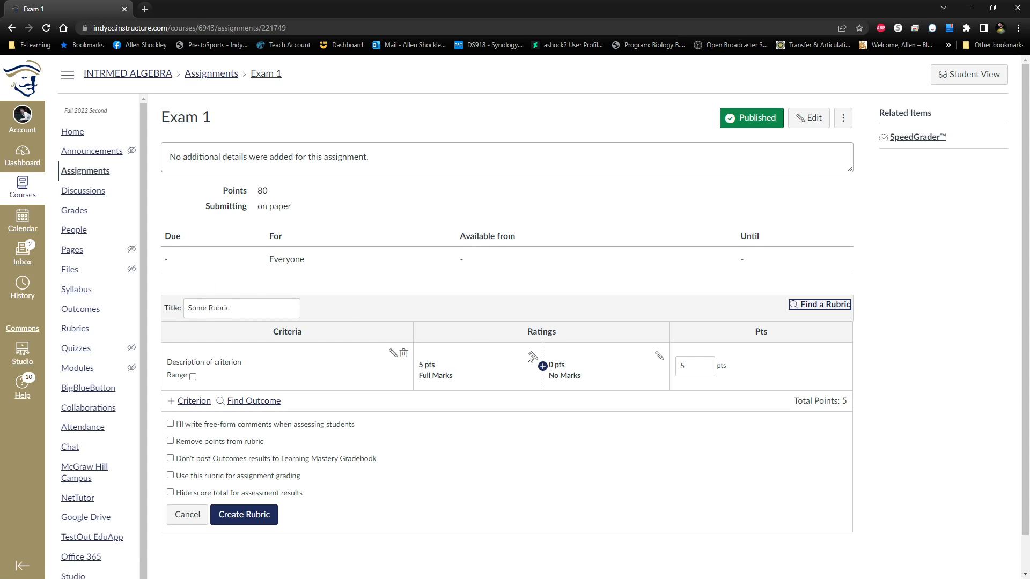
pyautogui.click(597, 456)
pyautogui.scroll(-1, 457, 483)
pyautogui.scroll(1, 457, 460)
pyautogui.scroll(-1, 436, 446)
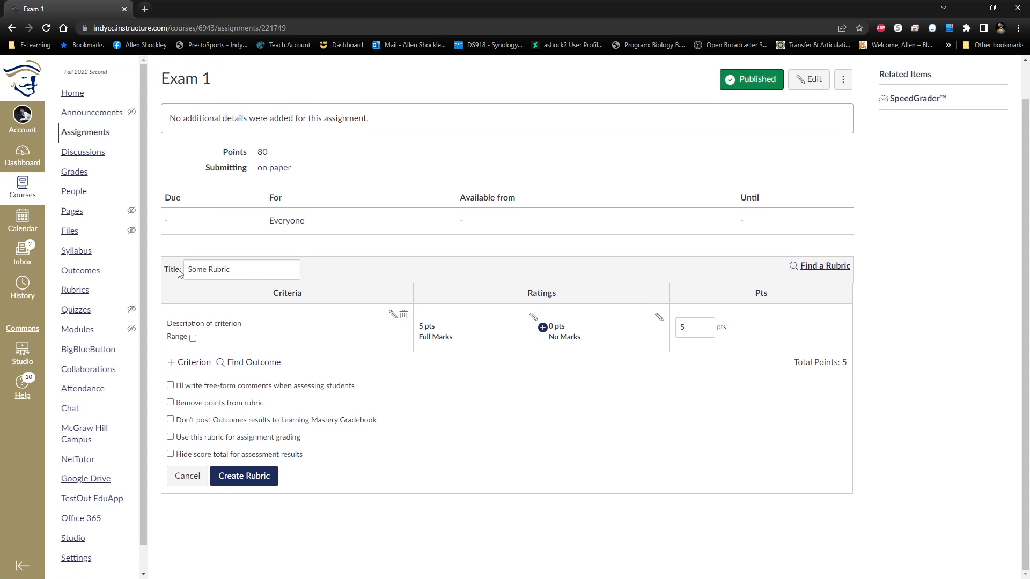
pyautogui.moveTo(232, 269); pyautogui.dragTo(190, 269)
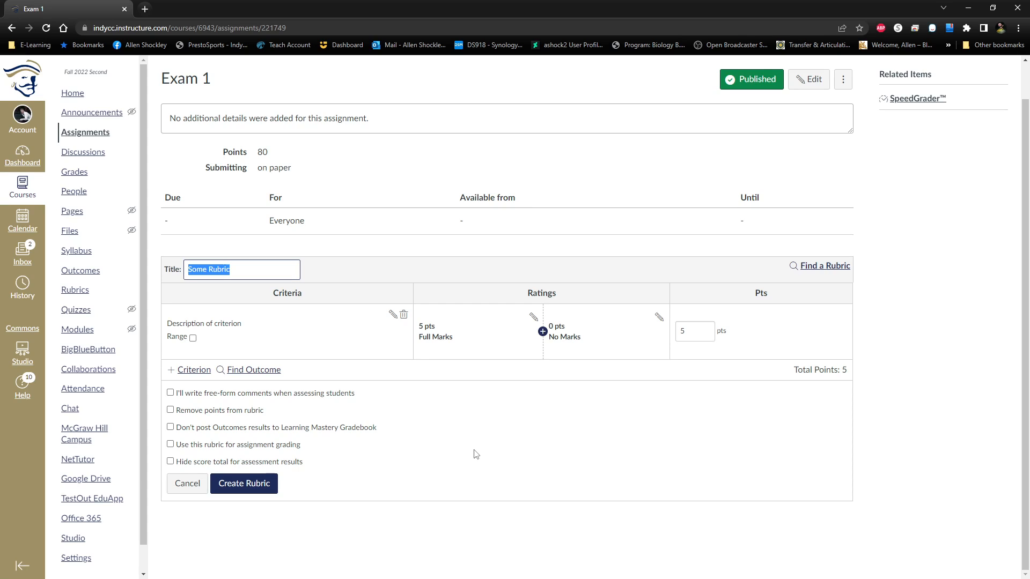
pyautogui.write('Exam 1--TEST')
pyautogui.write('--Fall 2022')
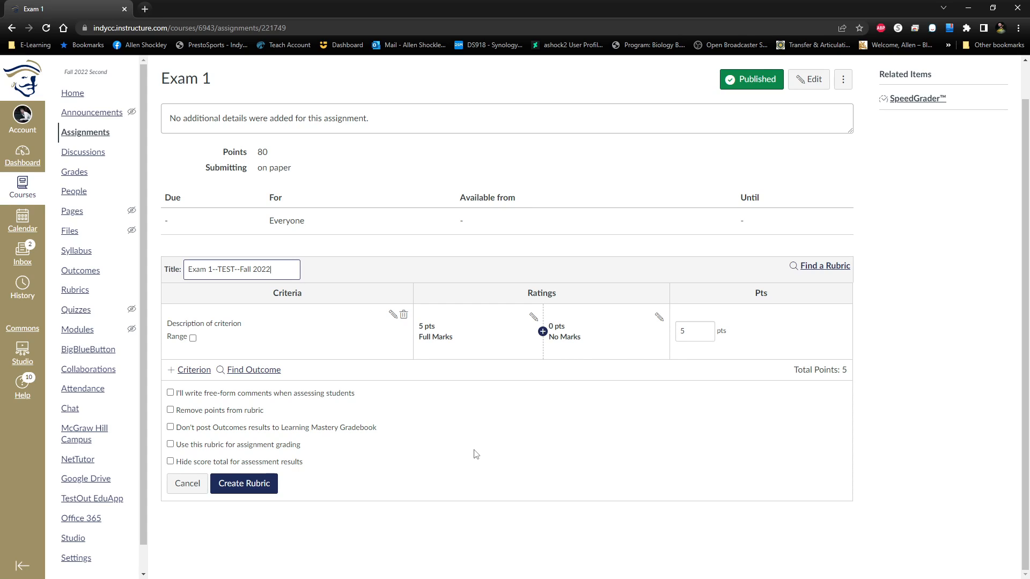
pyautogui.click(533, 465)
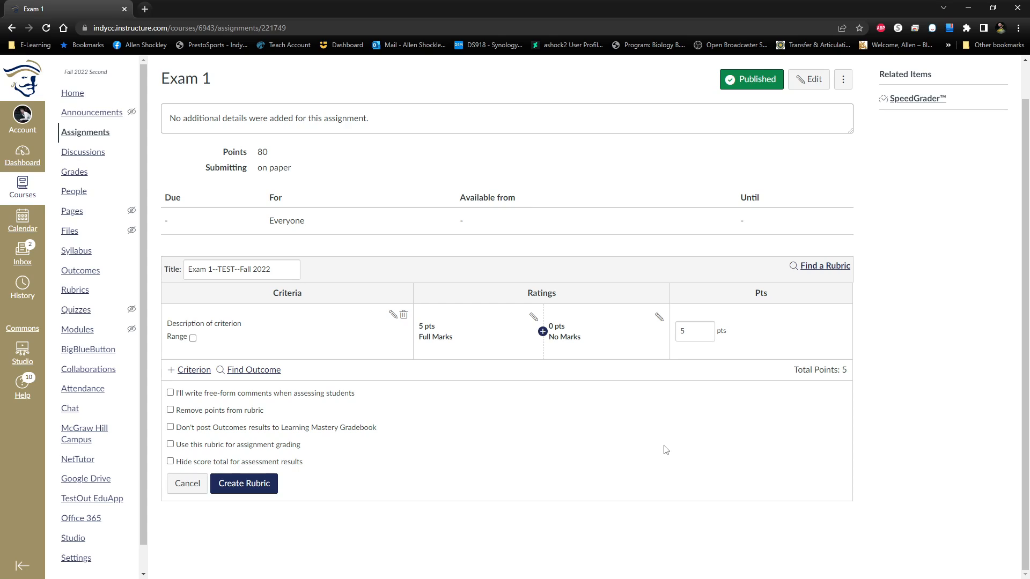
# Start a new criterion in the rubric and set its description to "Words".
pyautogui.click(210, 375)
pyautogui.press('Escape')
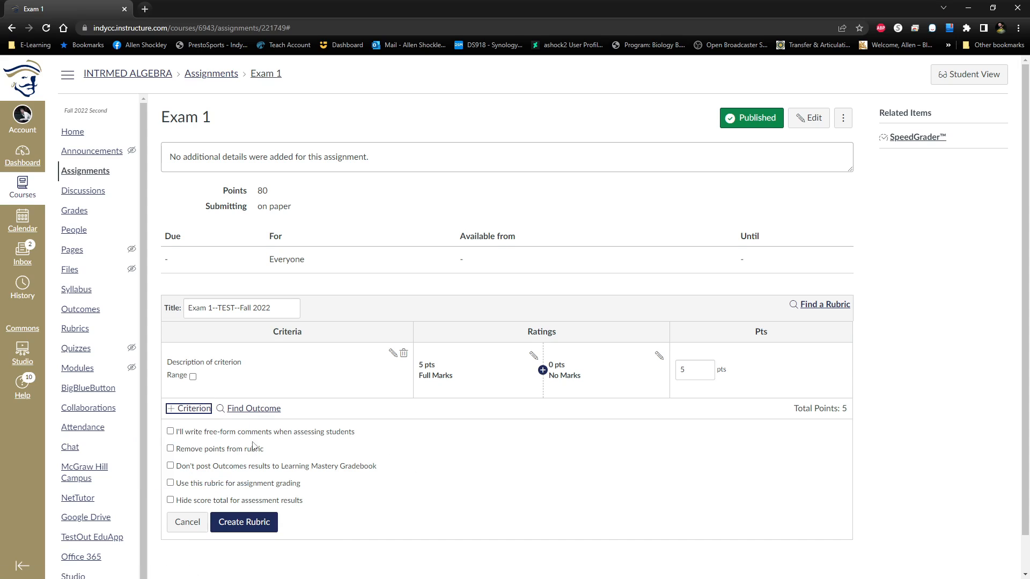
pyautogui.click(204, 413)
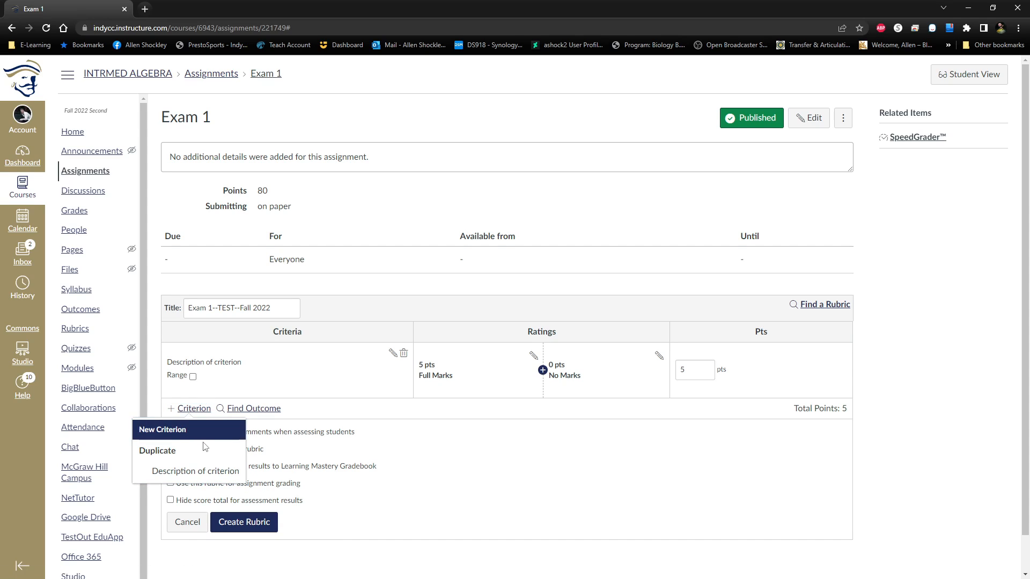
pyautogui.click(146, 432)
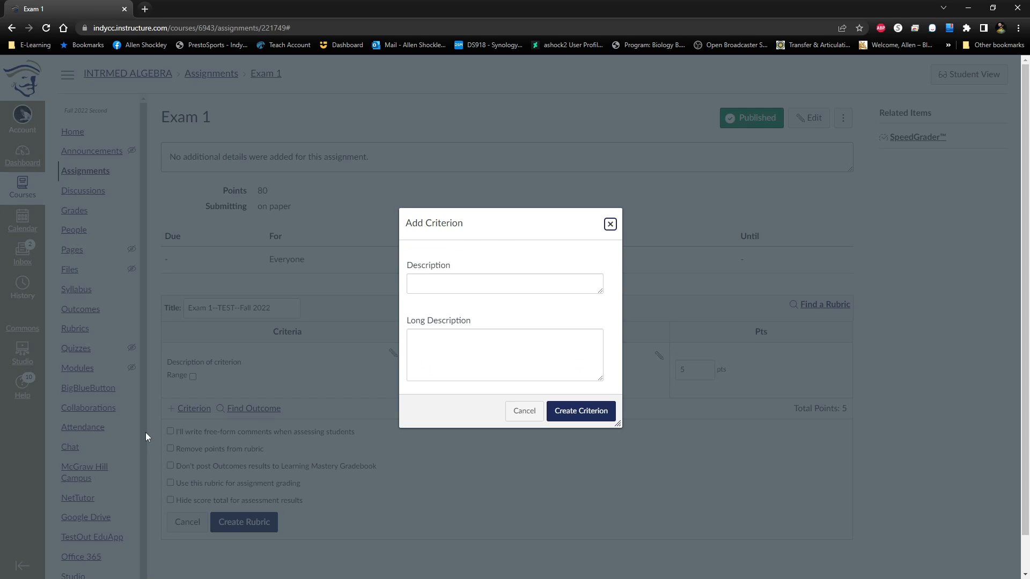
pyautogui.click(477, 290)
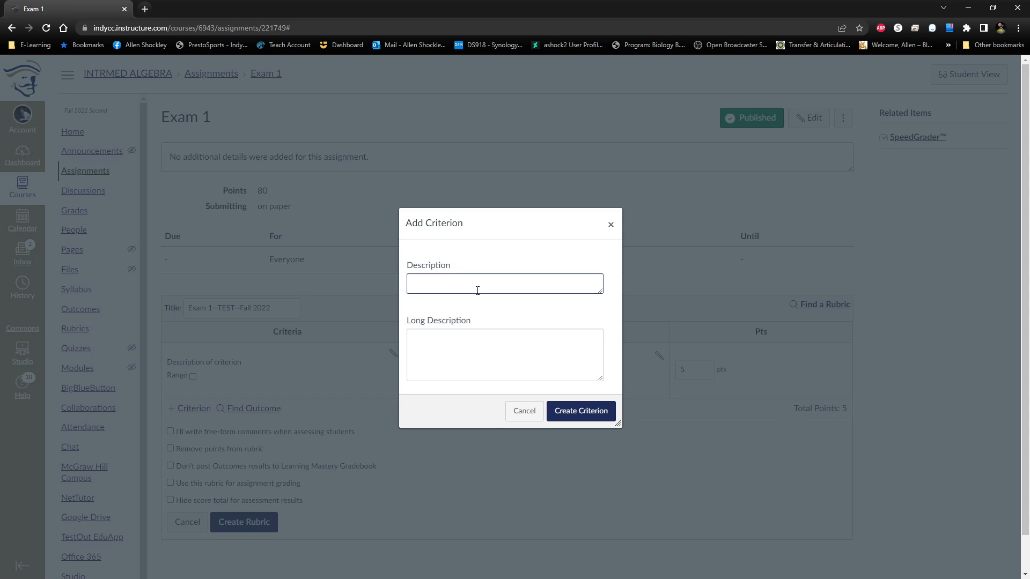
pyautogui.write('Words')
pyautogui.press('Tab')
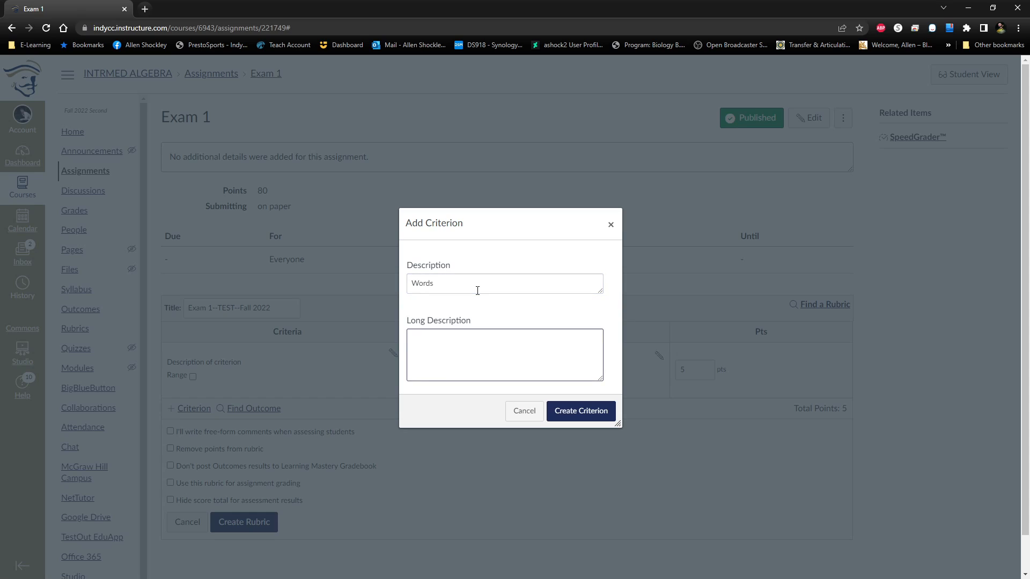
# Give the criterion the long description "Be good with the words" and create it.
pyautogui.write('Be good with the words')
pyautogui.click(602, 412)
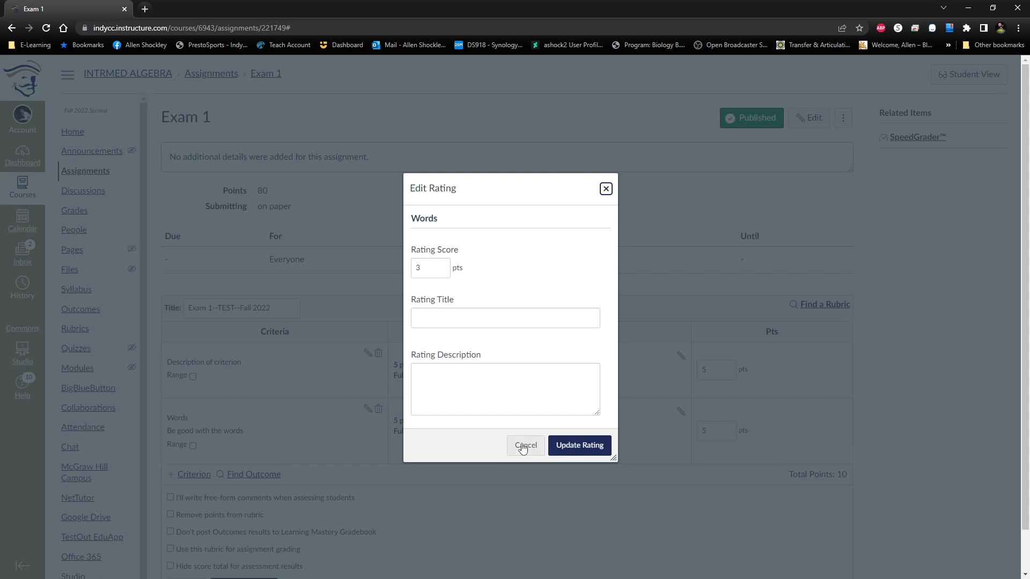
# Set the Full Marks rating of the Words criterion to 50 points and review its title and description fields.
pyautogui.click(571, 445)
pyautogui.click(531, 454)
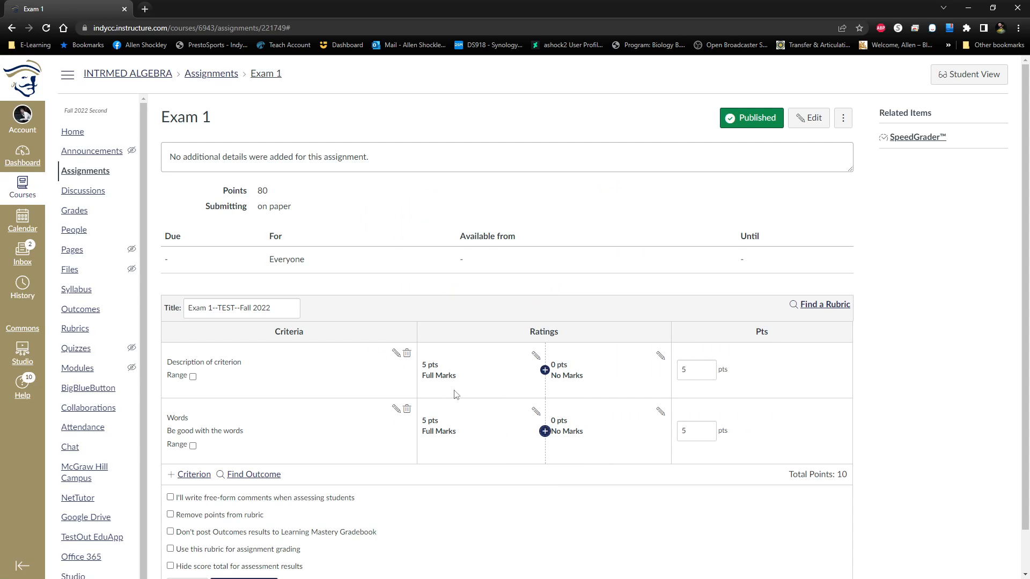
pyautogui.click(535, 411)
pyautogui.moveTo(424, 285); pyautogui.dragTo(414, 289)
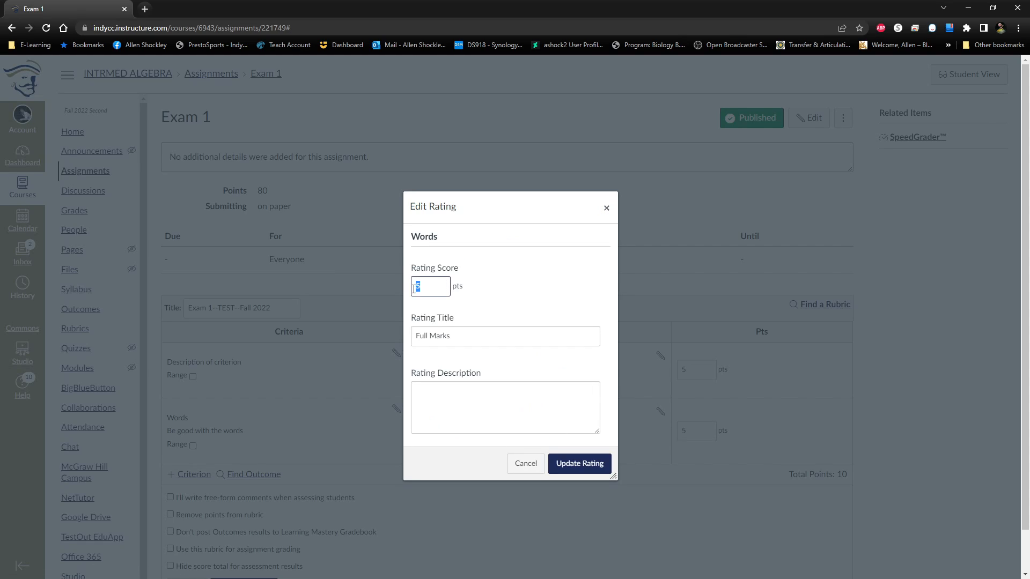
pyautogui.write('50')
pyautogui.click(599, 465)
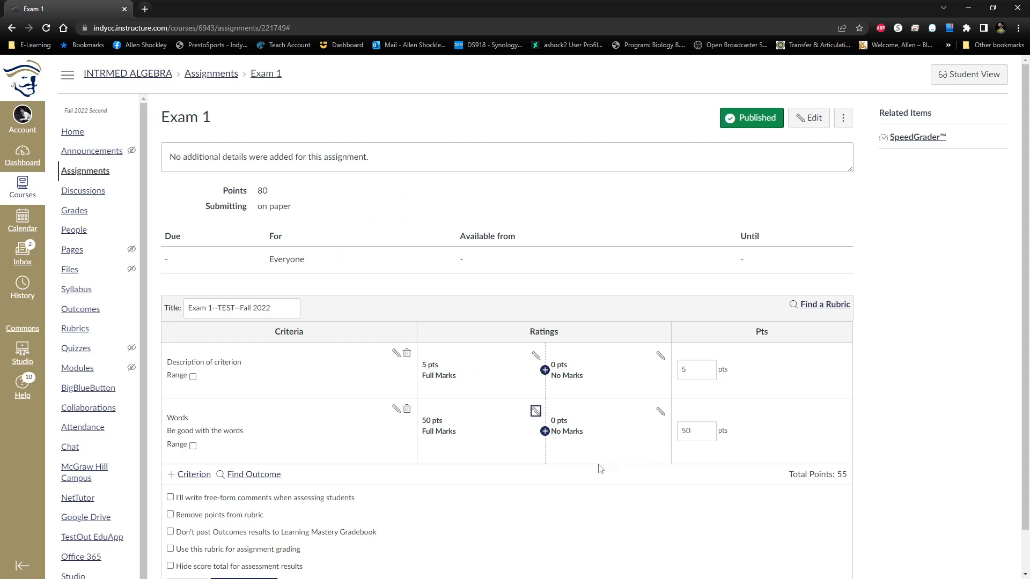
pyautogui.click(535, 412)
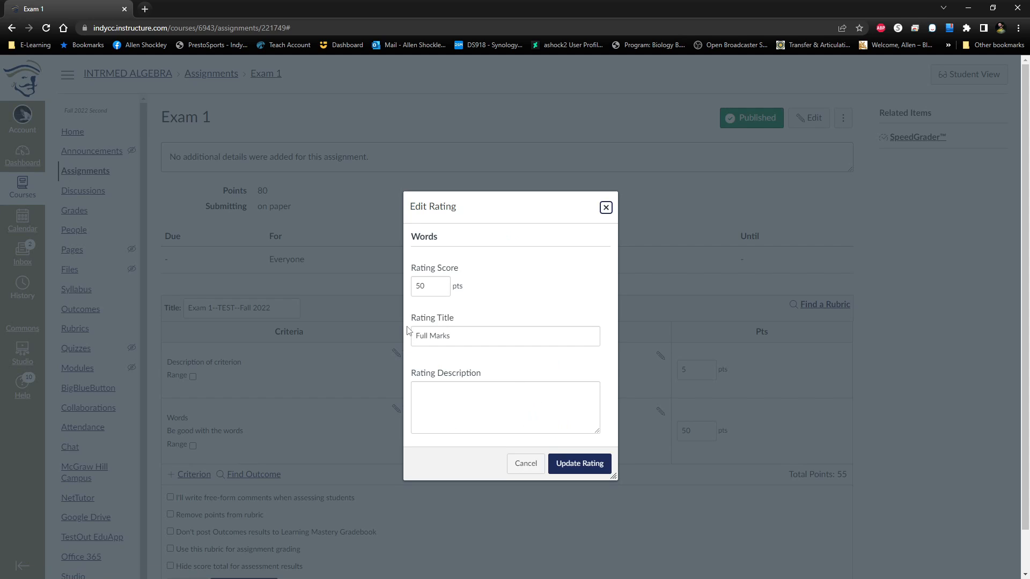
pyautogui.click(430, 395)
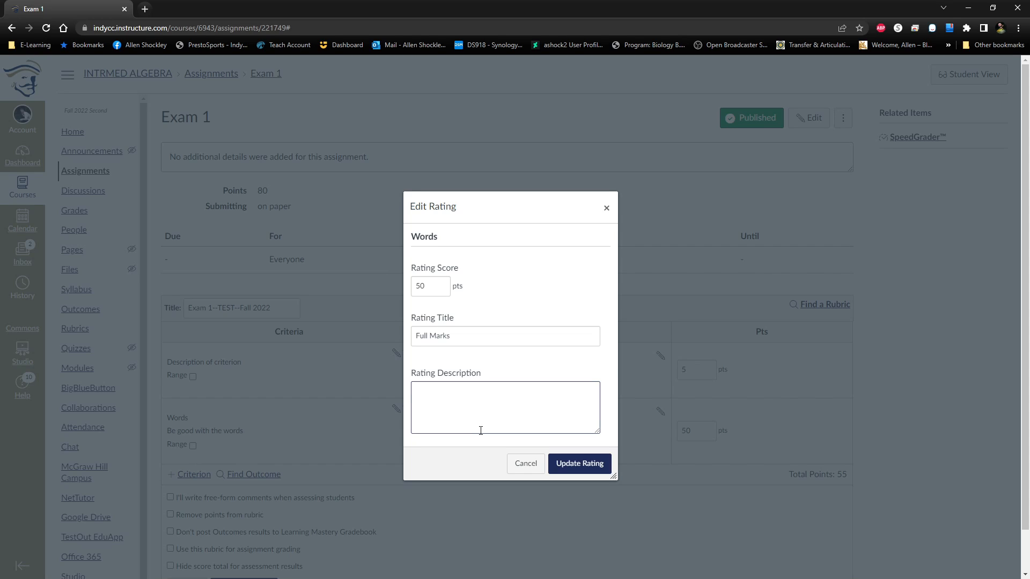
pyautogui.click(558, 464)
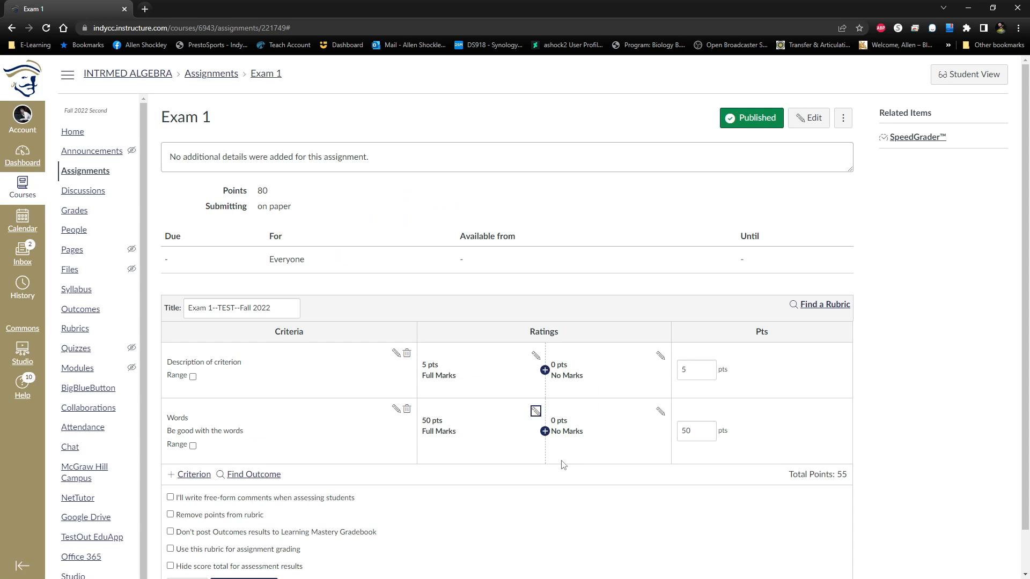
# Enable range scoring for the Words criterion and set its Full Marks rating range down to 25 points.
pyautogui.click(193, 445)
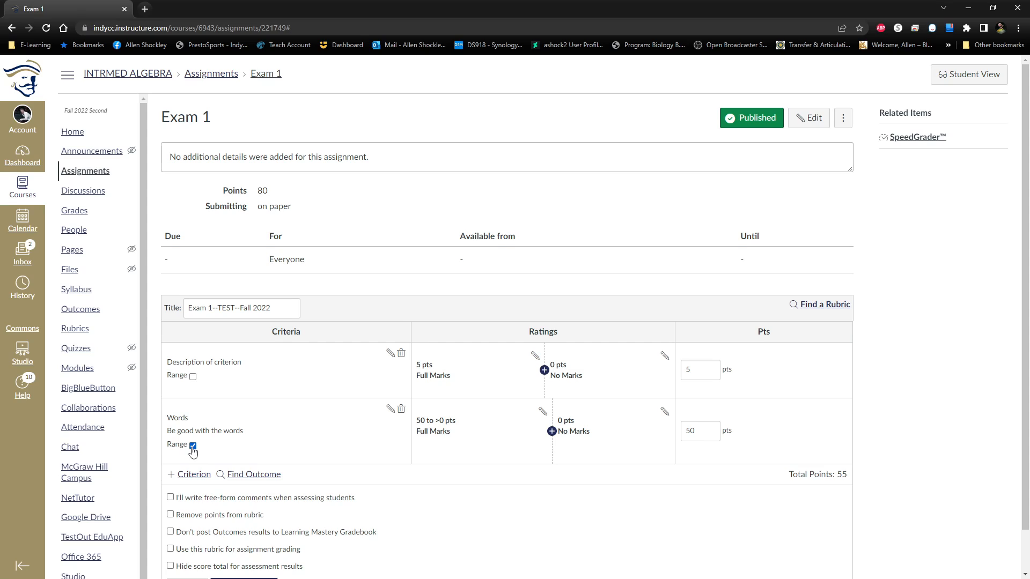
pyautogui.click(537, 412)
pyautogui.doubleClick(474, 288)
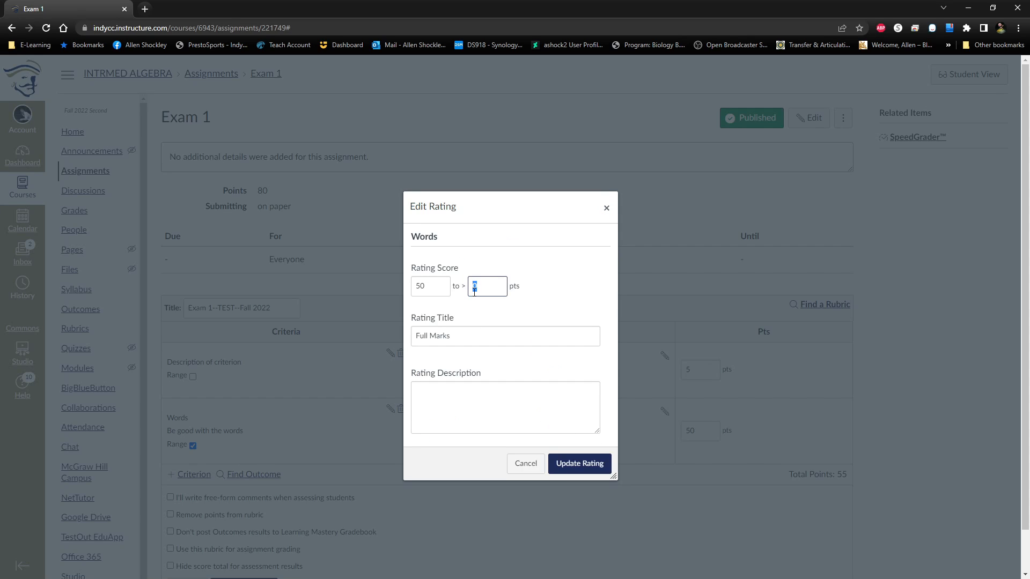
pyautogui.write('25')
pyautogui.click(555, 295)
pyautogui.click(575, 464)
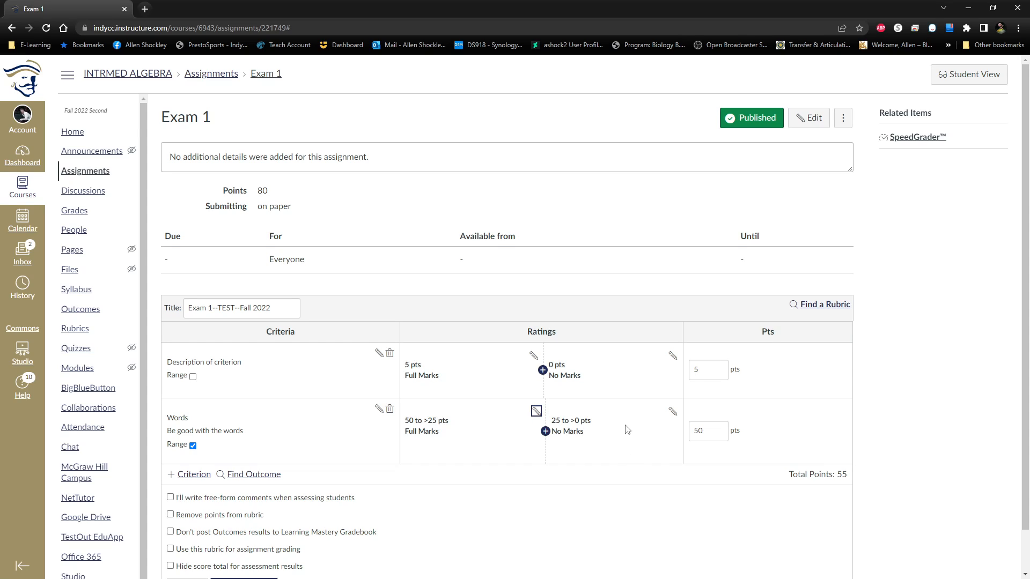
pyautogui.click(729, 461)
# Import the Outcome 1 Mathematical Thinking outcome into the rubric without using it for scoring.
pyautogui.scroll(-1, 915, 371)
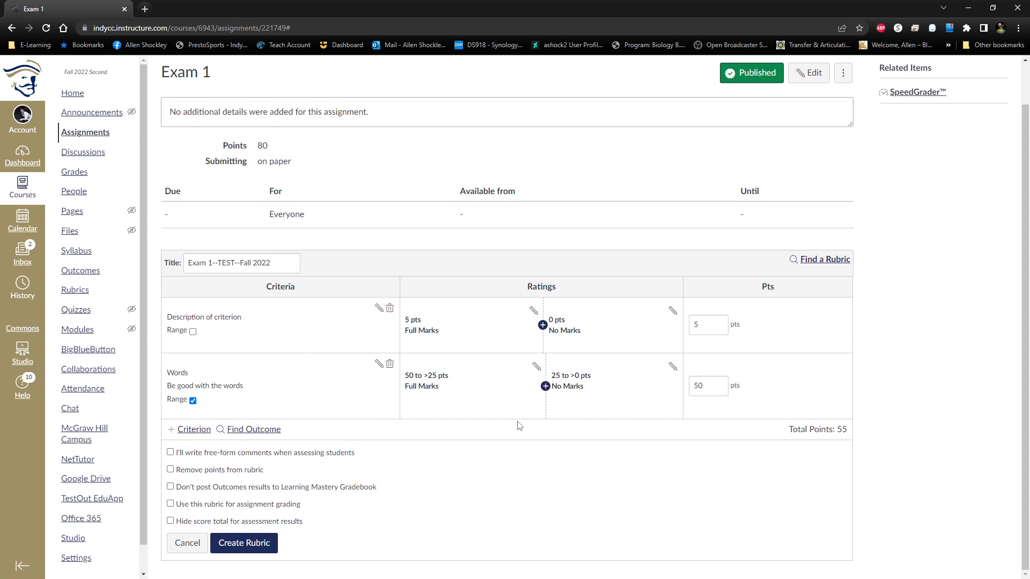
pyautogui.click(262, 432)
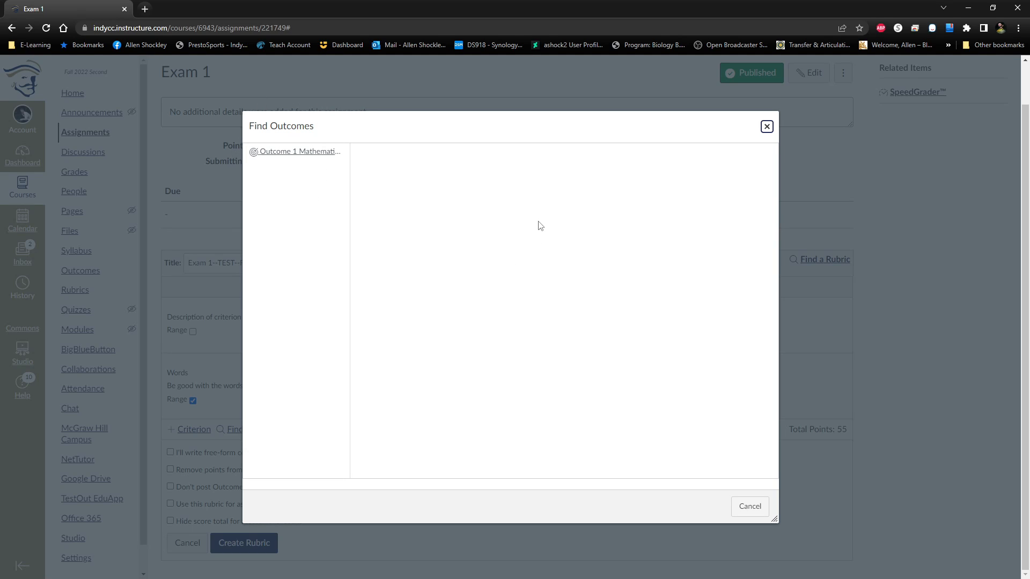
pyautogui.click(286, 157)
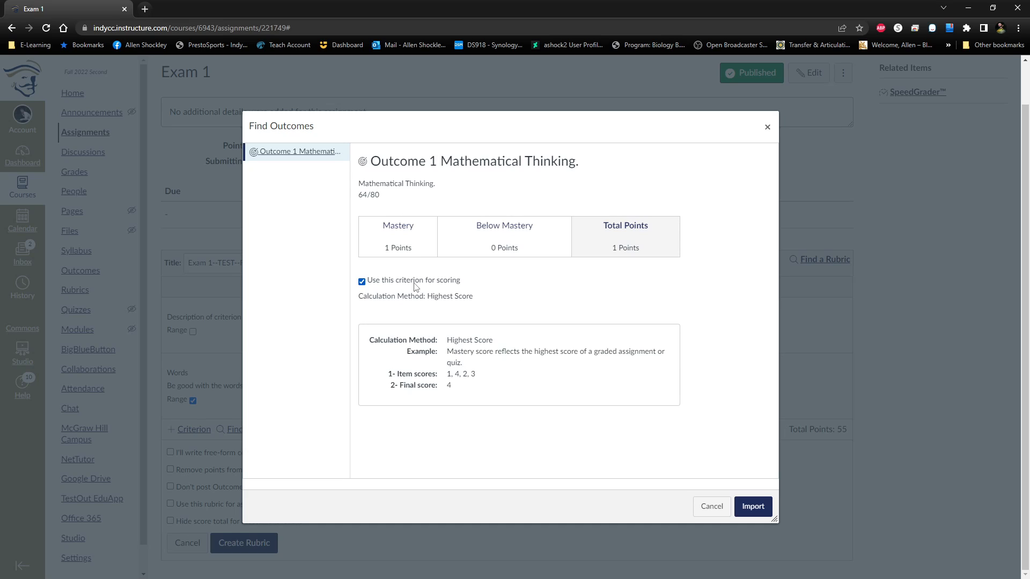
pyautogui.click(362, 284)
pyautogui.click(757, 505)
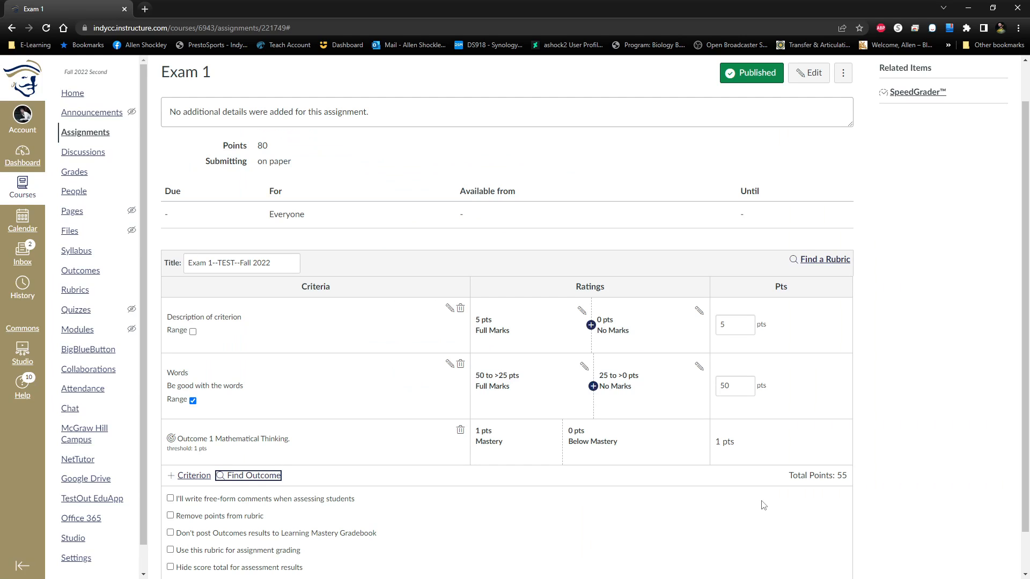
pyautogui.click(841, 486)
# Toggle the option to use this rubric for assignment grading on and back off, and create the rubric.
pyautogui.scroll(-1, 735, 514)
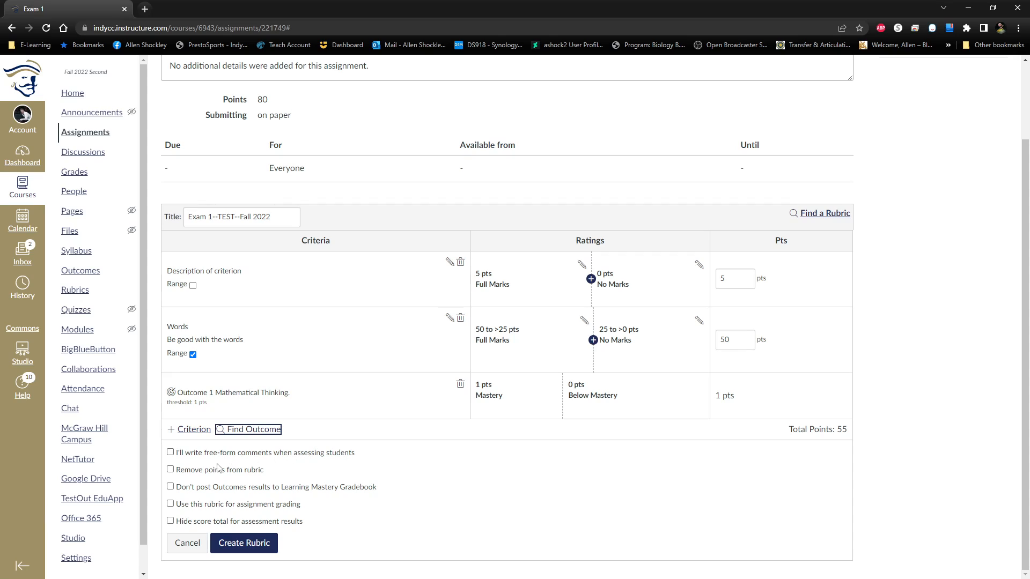
pyautogui.click(400, 504)
pyautogui.click(171, 507)
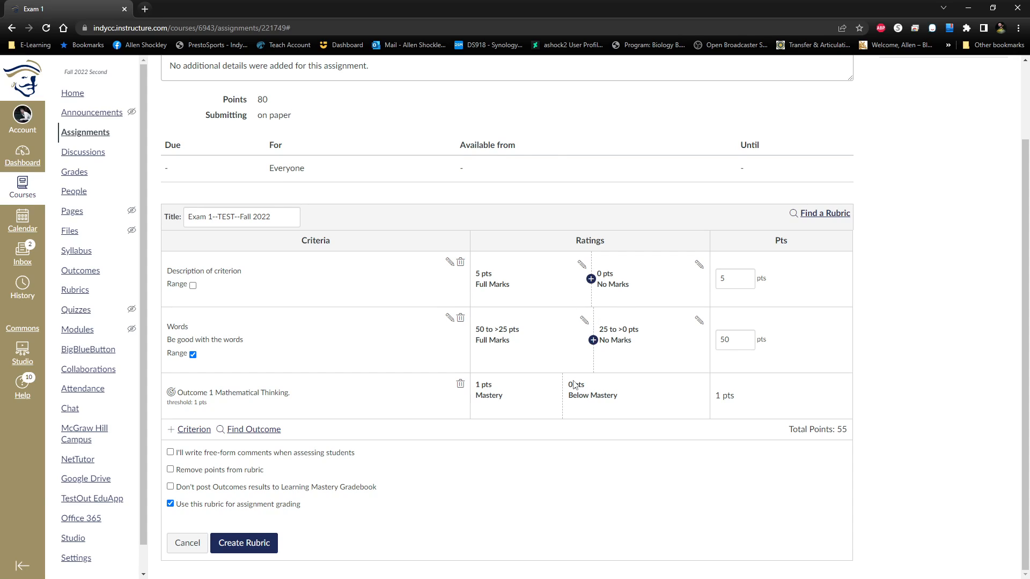
pyautogui.click(171, 505)
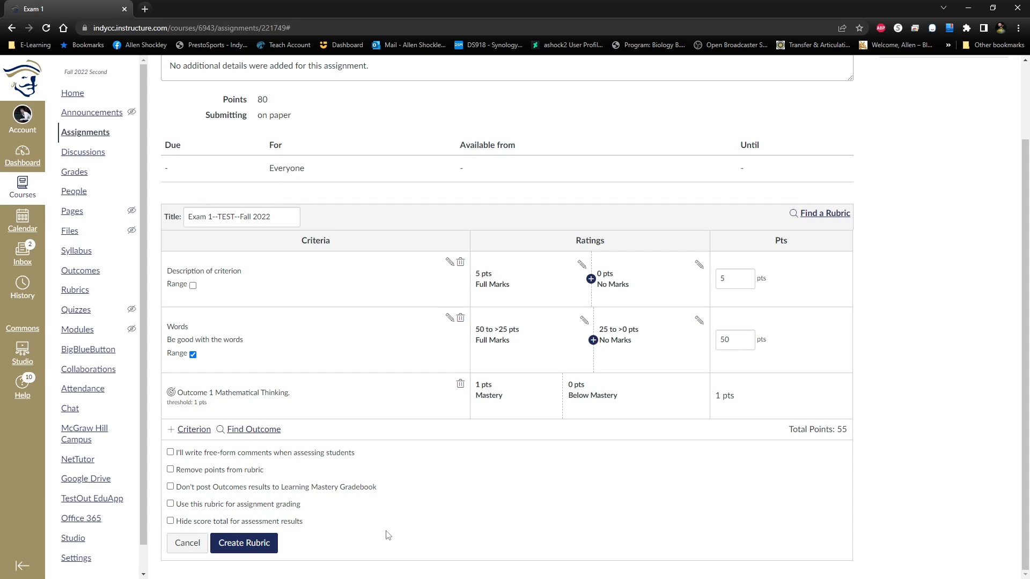
pyautogui.click(255, 543)
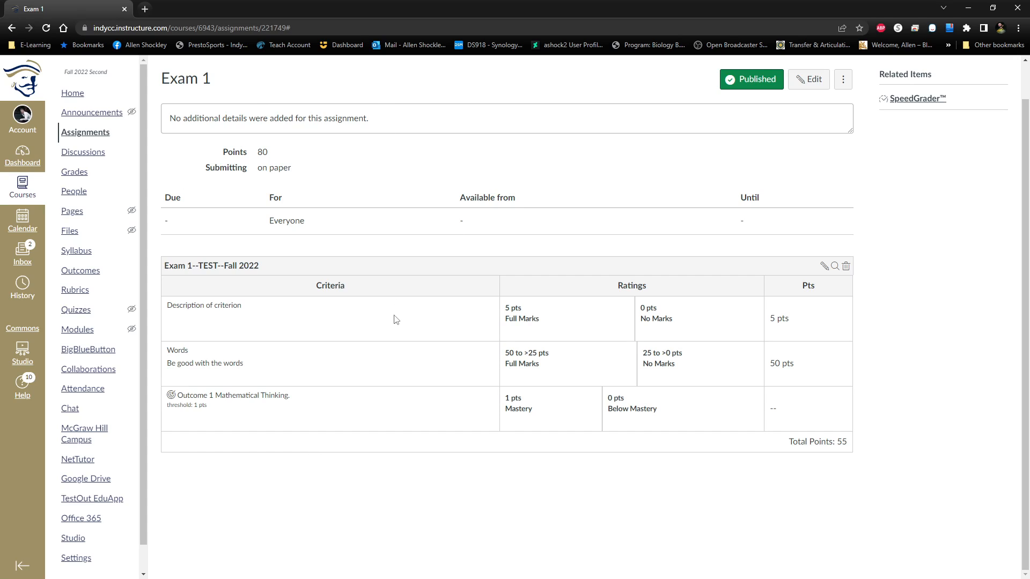
# Open SpeedGrader for Exam 1, try moving between students, and display the rubric for the first student.
pyautogui.scroll(1, 480, 266)
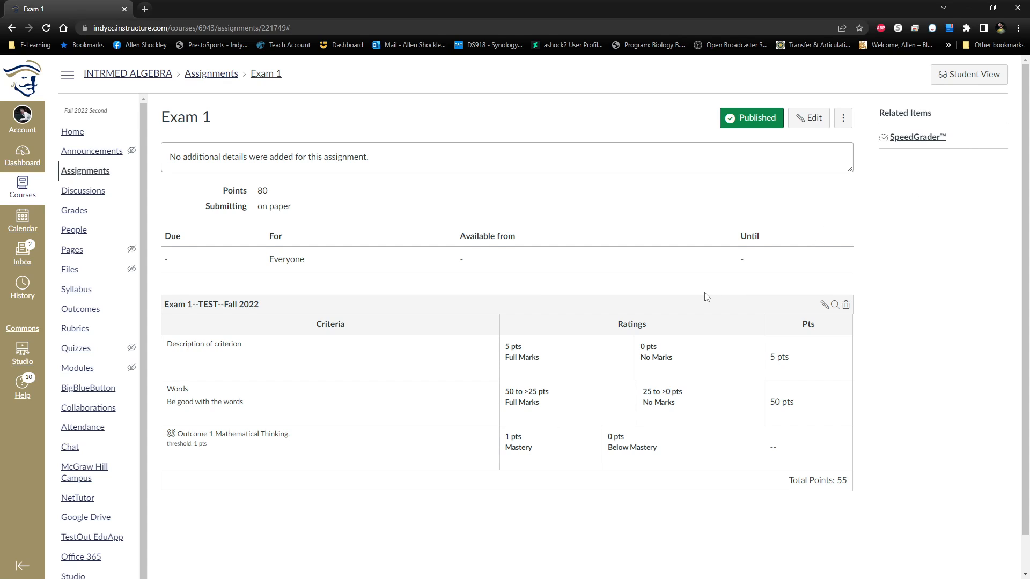
pyautogui.scroll(-1, 707, 298)
pyautogui.scroll(1, 706, 298)
pyautogui.click(910, 139)
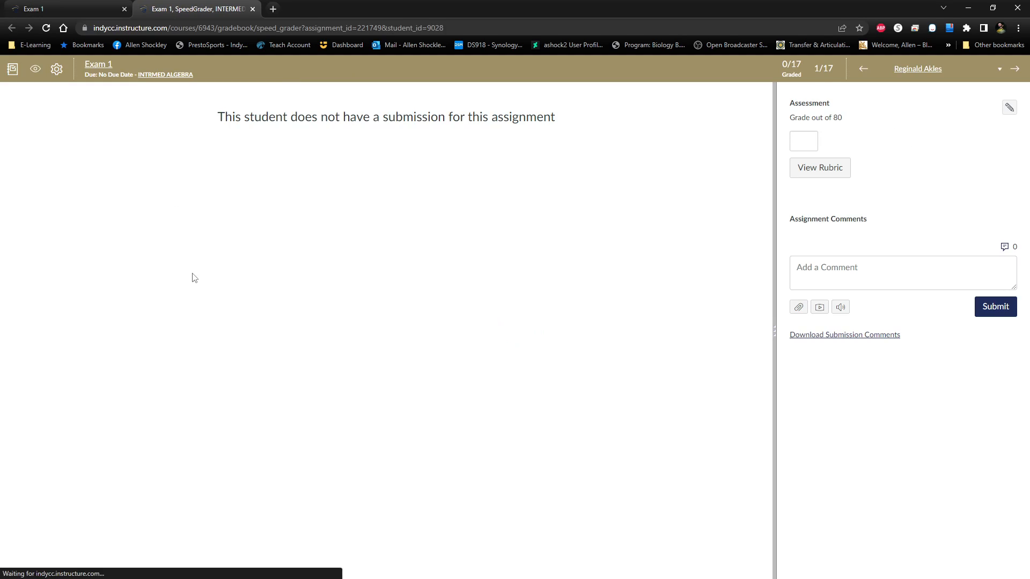
pyautogui.click(843, 72)
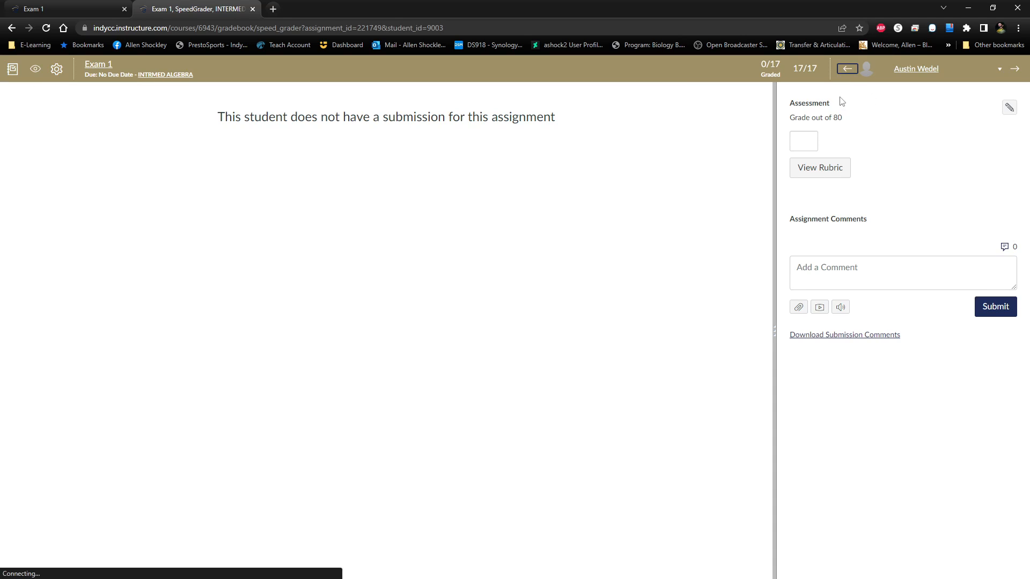
pyautogui.click(1021, 70)
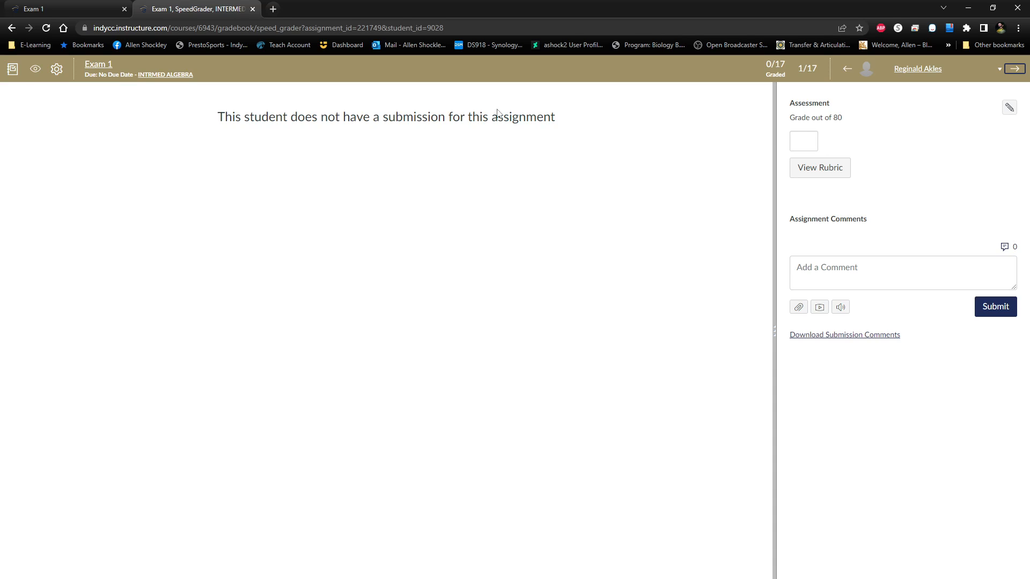
pyautogui.click(821, 171)
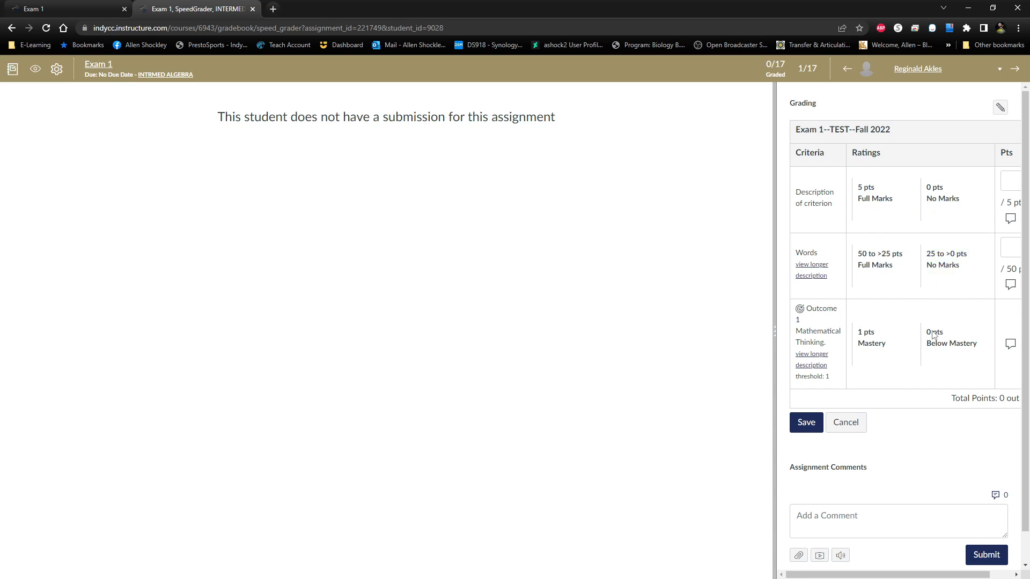
# Try the Mastery and Below Mastery ratings for the Mathematical Thinking outcome, clear the selection, and save the rubric assessment.
pyautogui.scroll(-1, 880, 348)
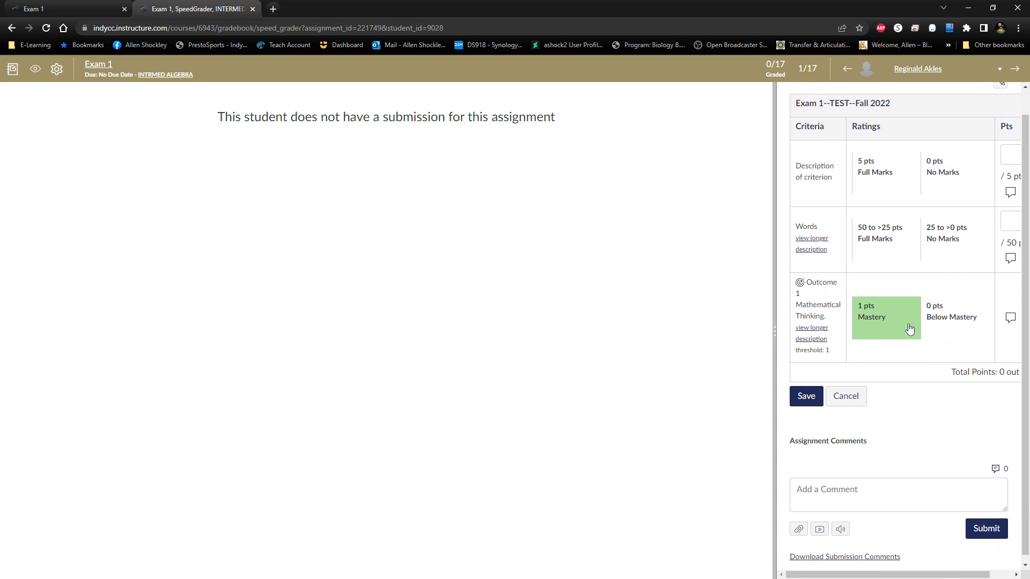
pyautogui.scroll(1, 901, 319)
pyautogui.click(880, 358)
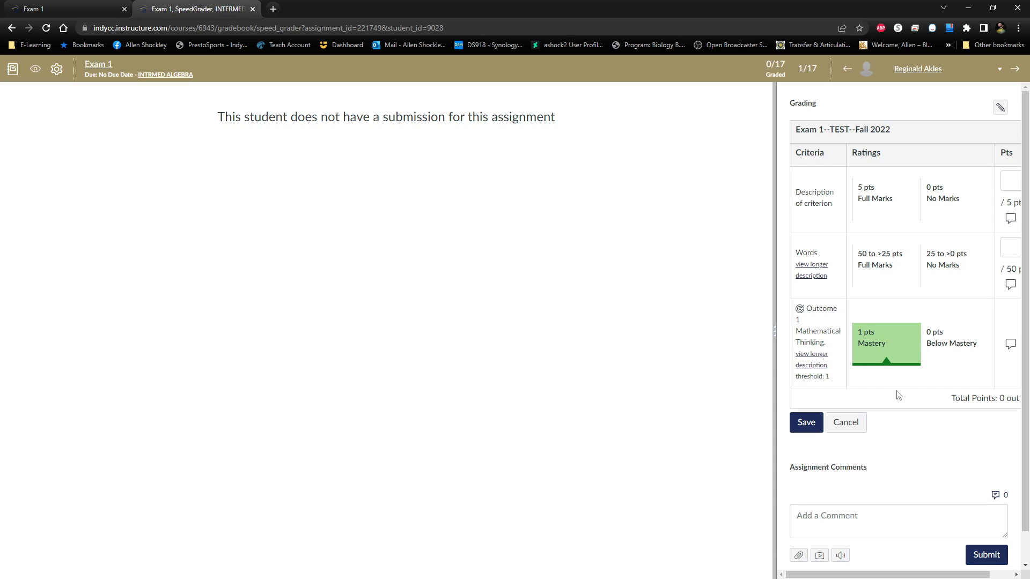
pyautogui.click(947, 349)
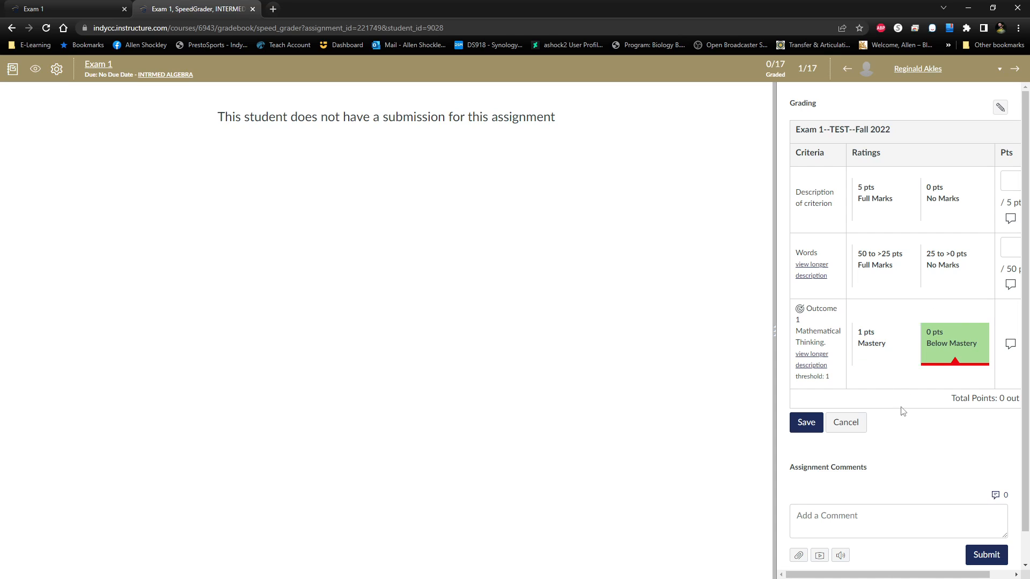
pyautogui.click(956, 350)
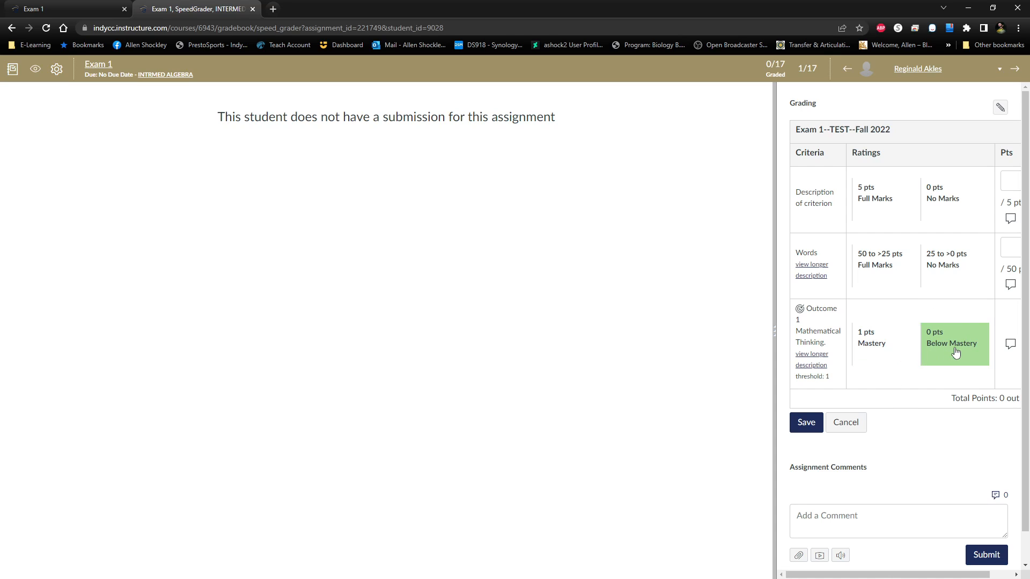
pyautogui.click(807, 423)
# Reopen the first student's rubric, try the ratings of the Mathematical Thinking outcome, and cancel the assessment.
pyautogui.scroll(-2, 871, 378)
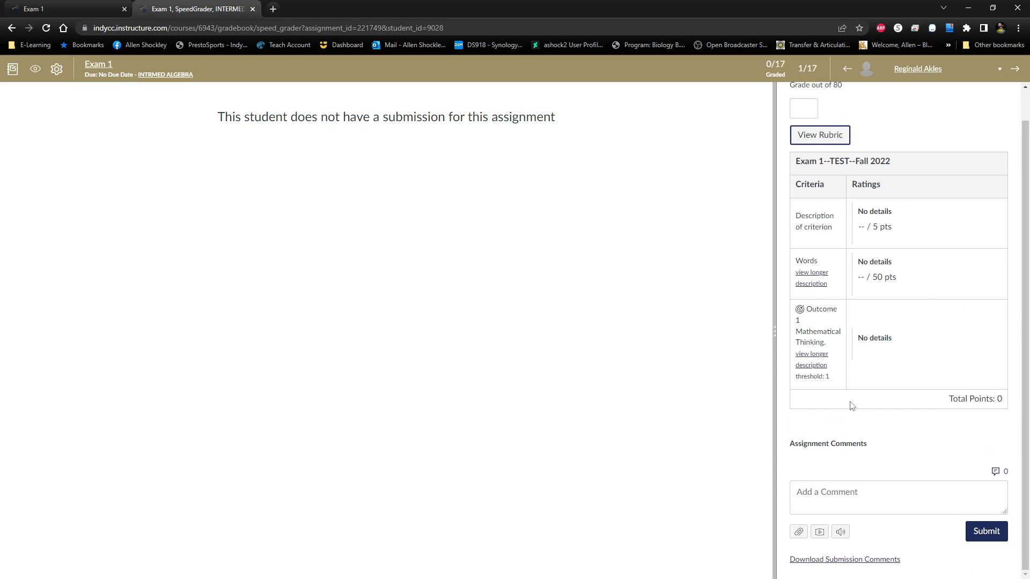
pyautogui.scroll(2, 849, 406)
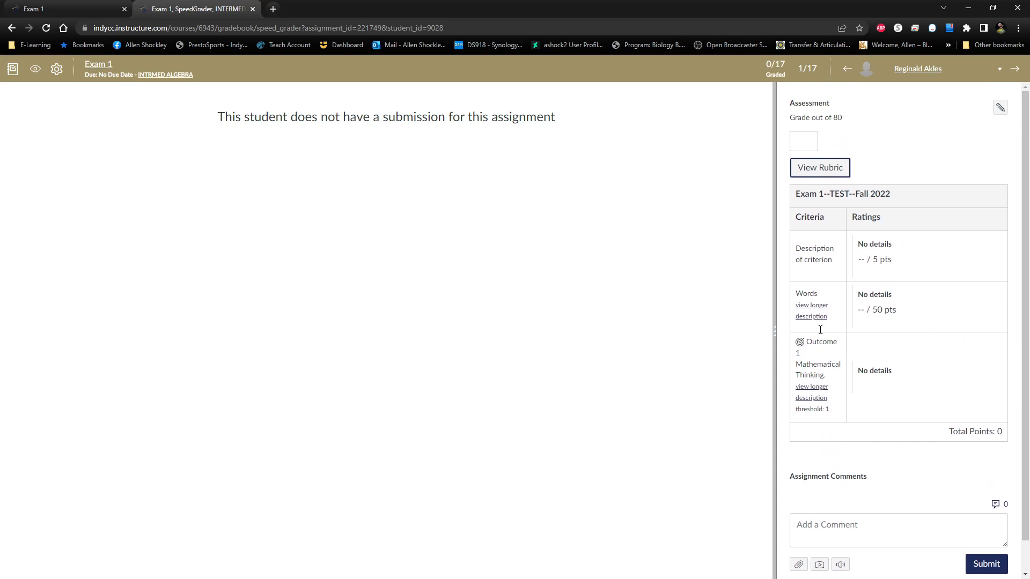
pyautogui.click(820, 170)
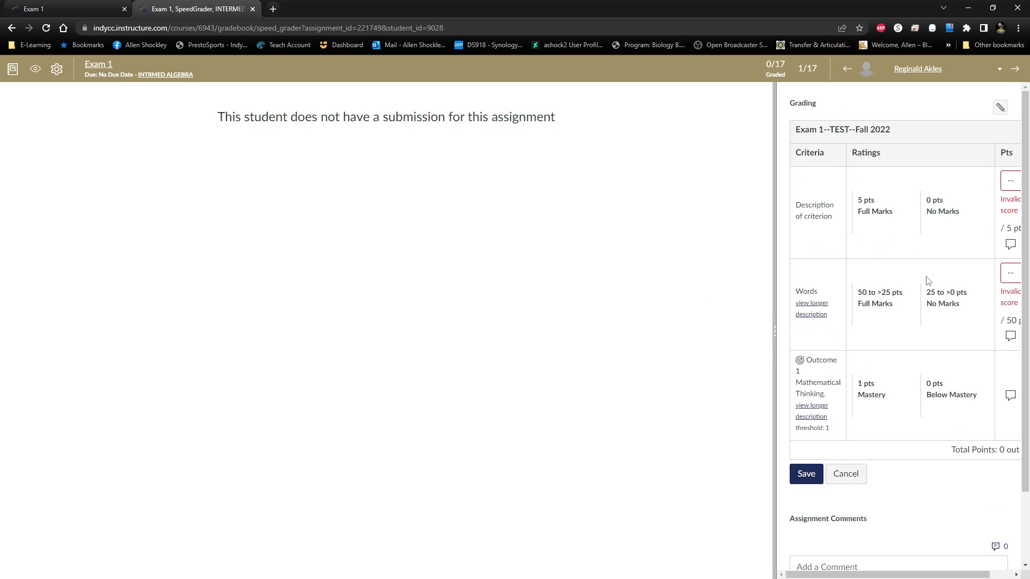
pyautogui.click(922, 408)
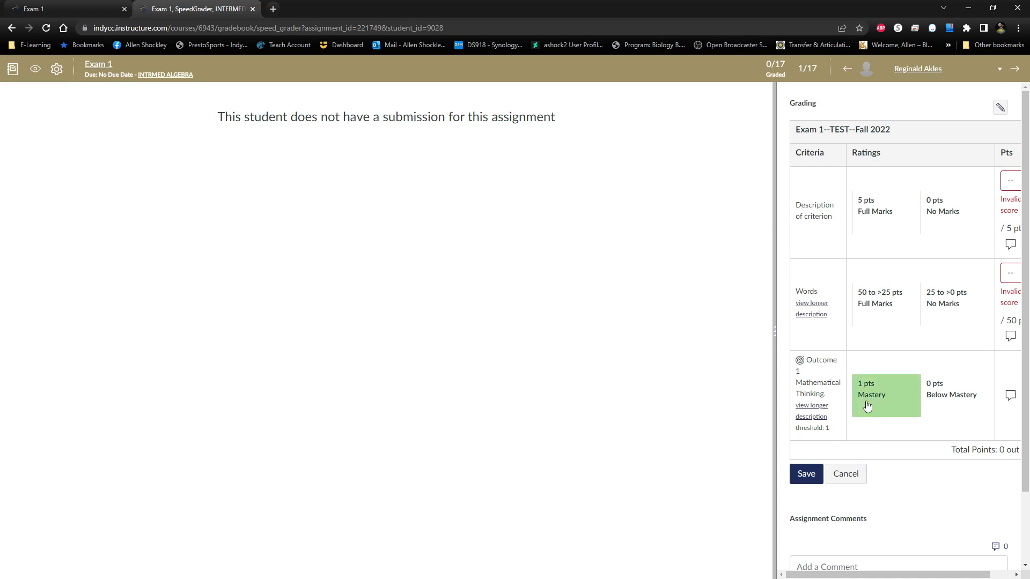
pyautogui.click(845, 474)
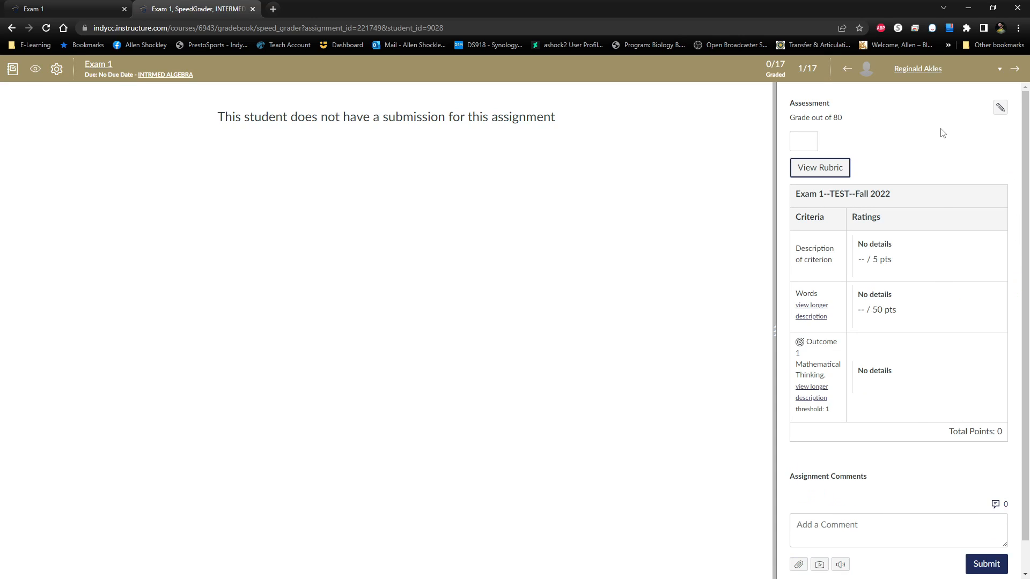
# Review the submission status options Late, Missing, Excused and None for the first student without choosing a different one.
pyautogui.click(1001, 109)
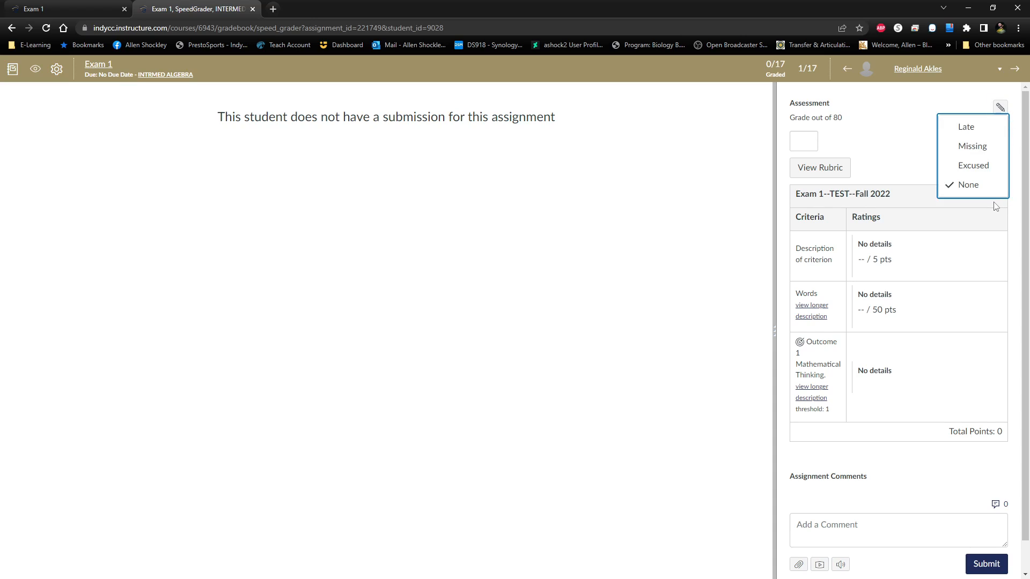
pyautogui.click(910, 120)
pyautogui.click(1000, 108)
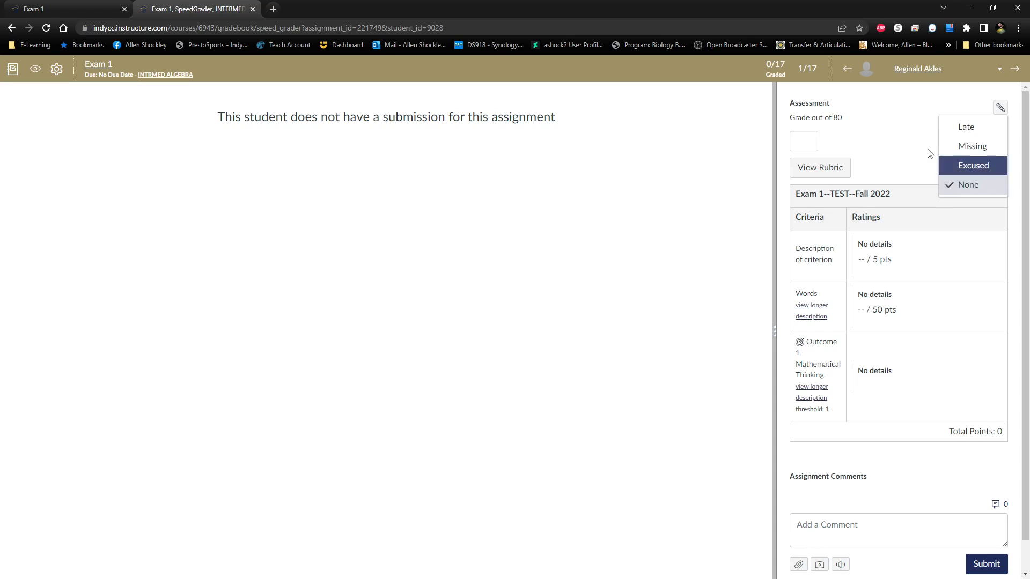
pyautogui.click(911, 151)
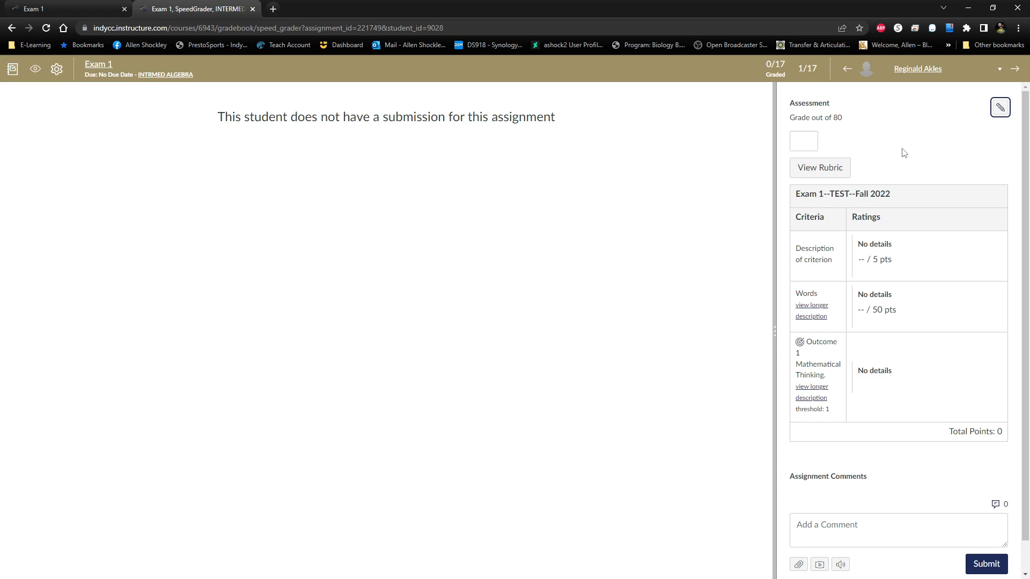
pyautogui.click(1001, 107)
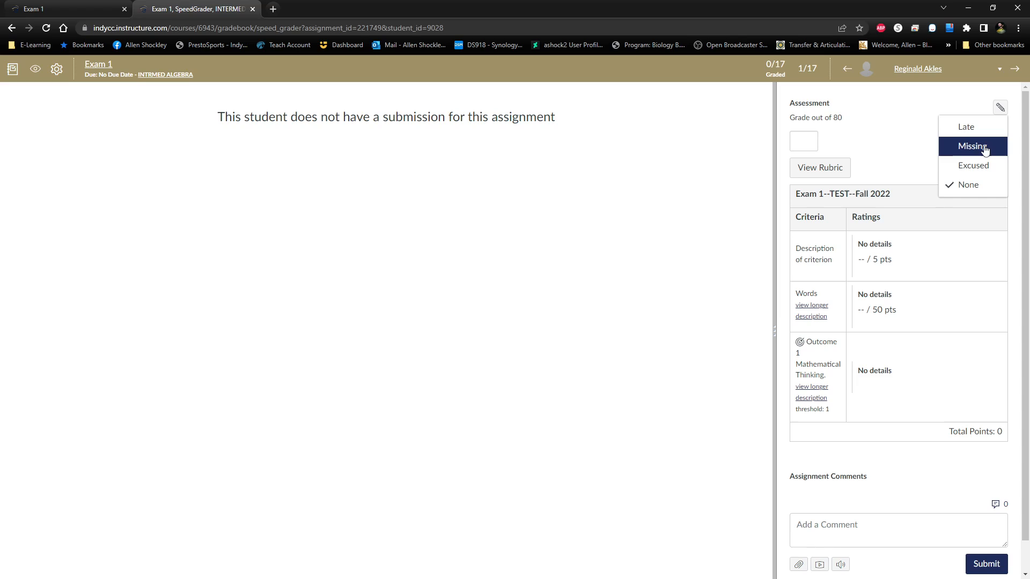
pyautogui.click(894, 133)
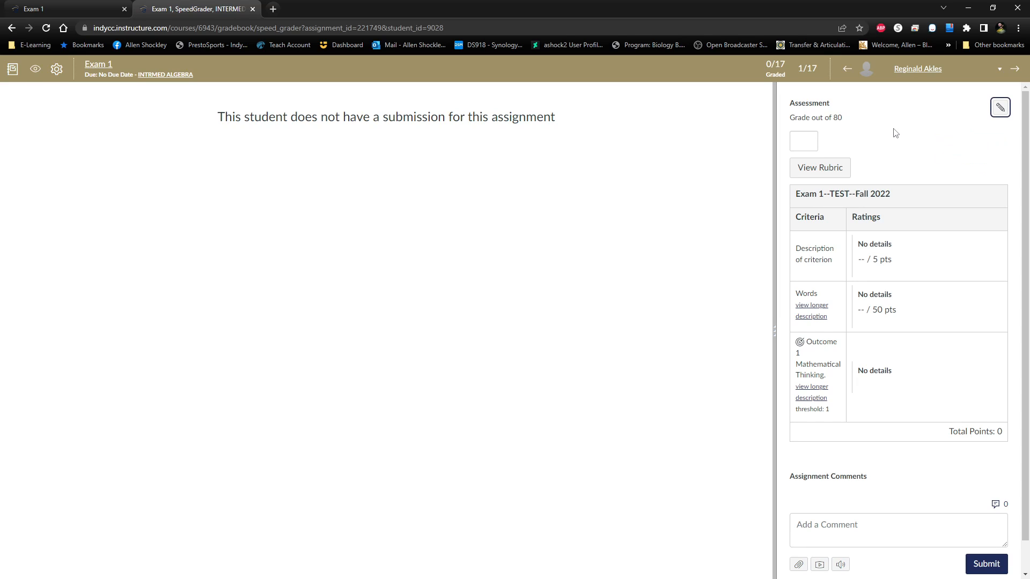
pyautogui.scroll(-1, 875, 327)
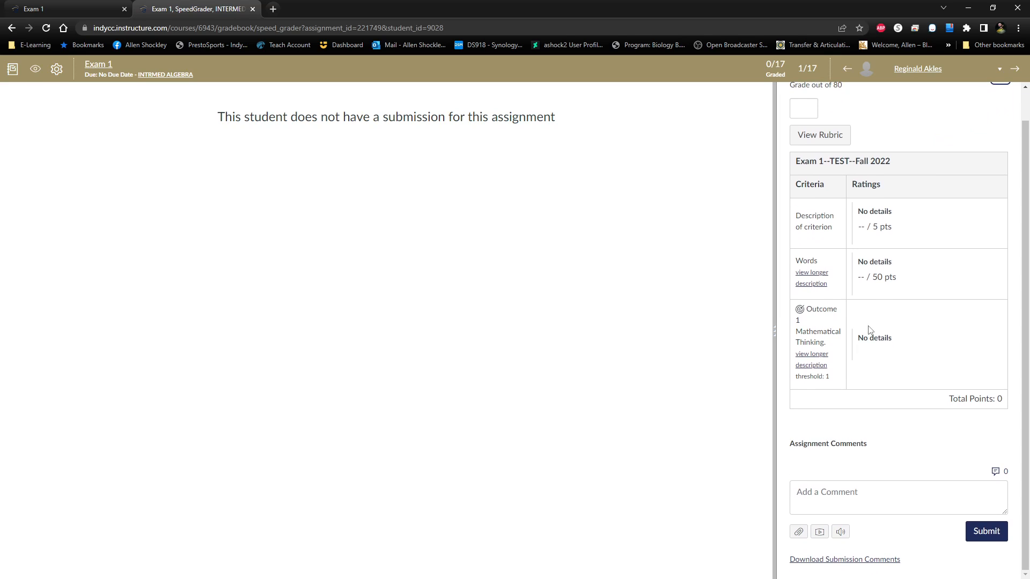